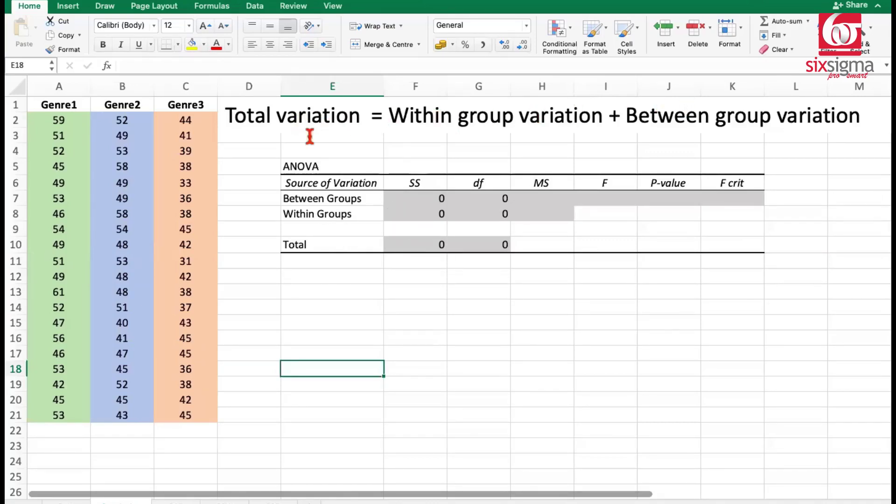
Switch to the SST worksheet holding the Genre/Views deviation table
left_click(175, 502)
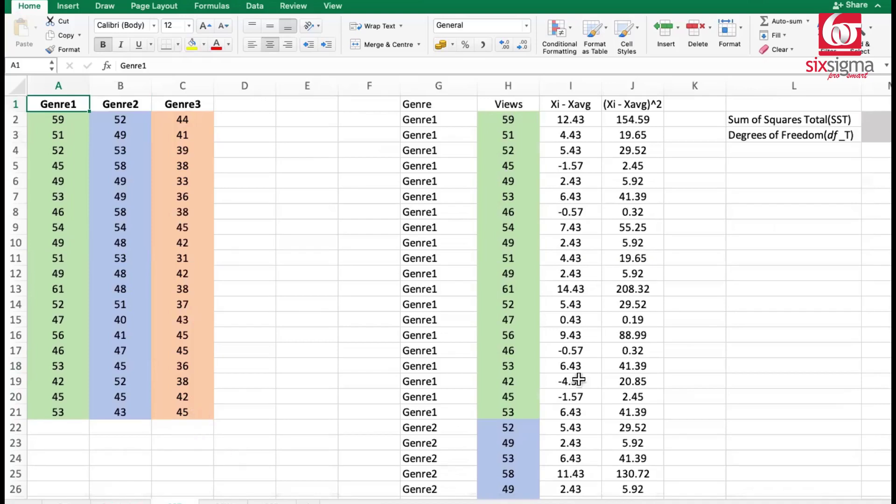
scroll(527, 422, "down", 1)
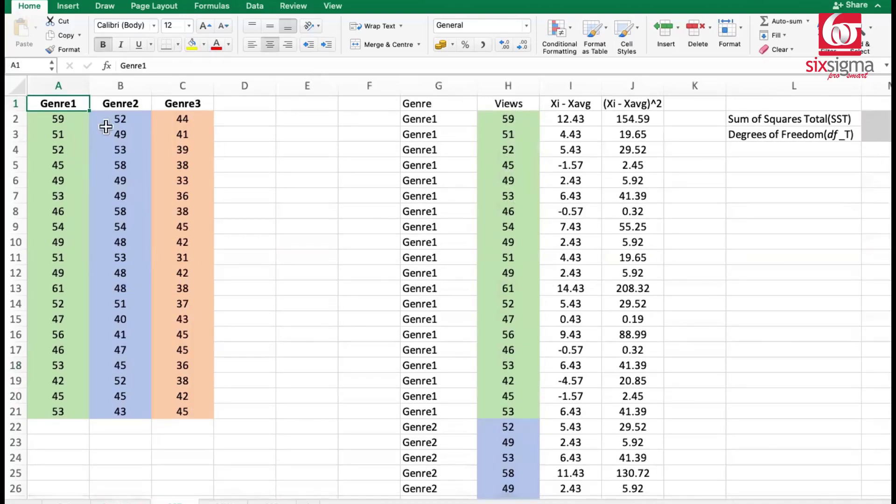
scroll(510, 130, "down", 5)
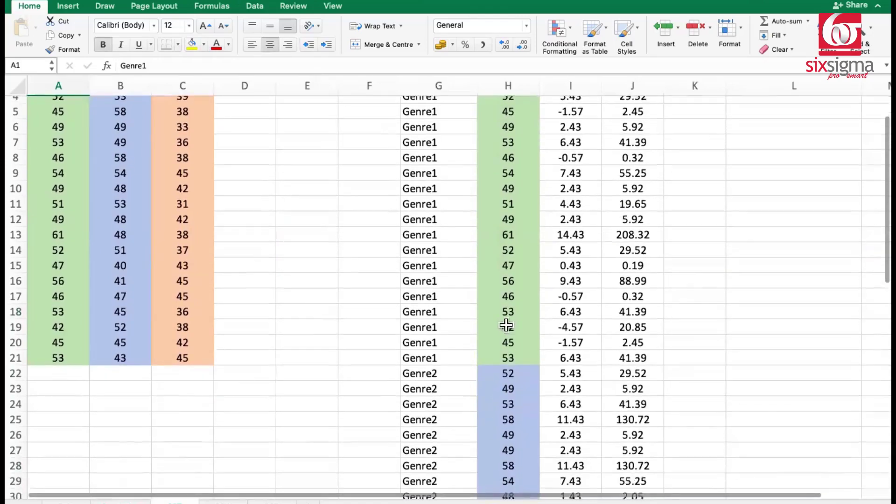
scroll(508, 335, "down", 15)
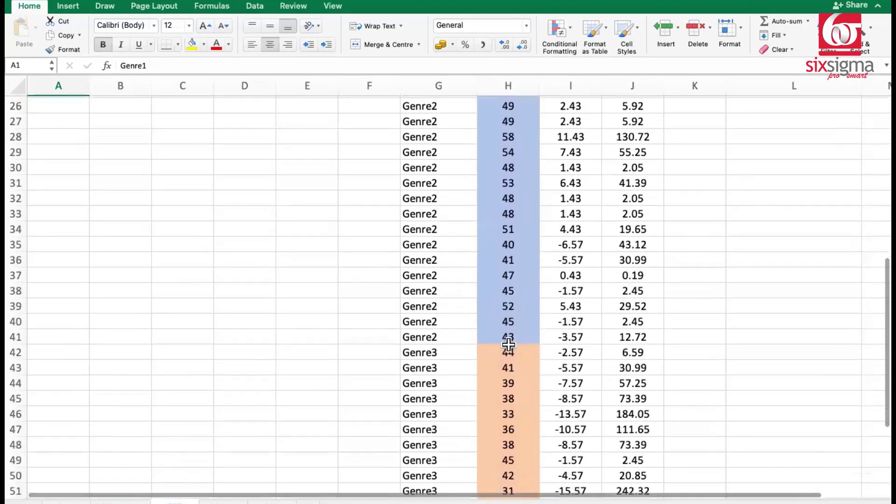
scroll(508, 350, "down", 4)
scroll(494, 420, "up", 3)
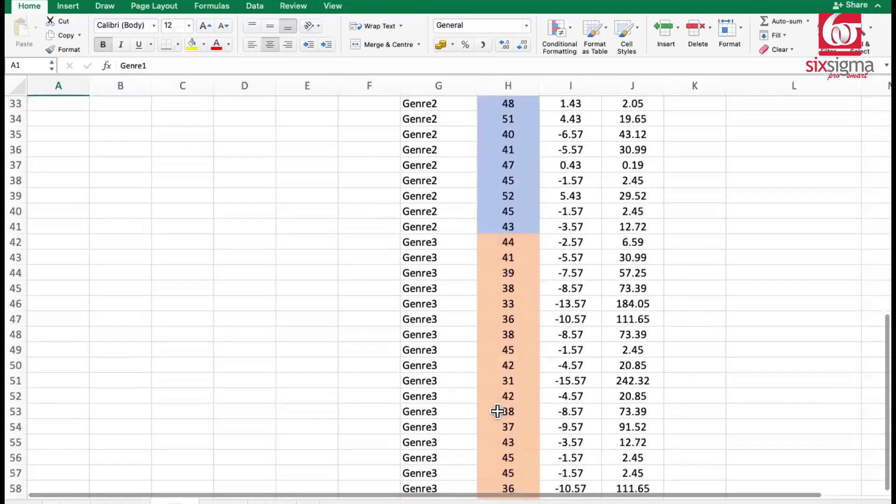
scroll(496, 410, "down", 4)
scroll(489, 384, "down", 3)
left_click(508, 412)
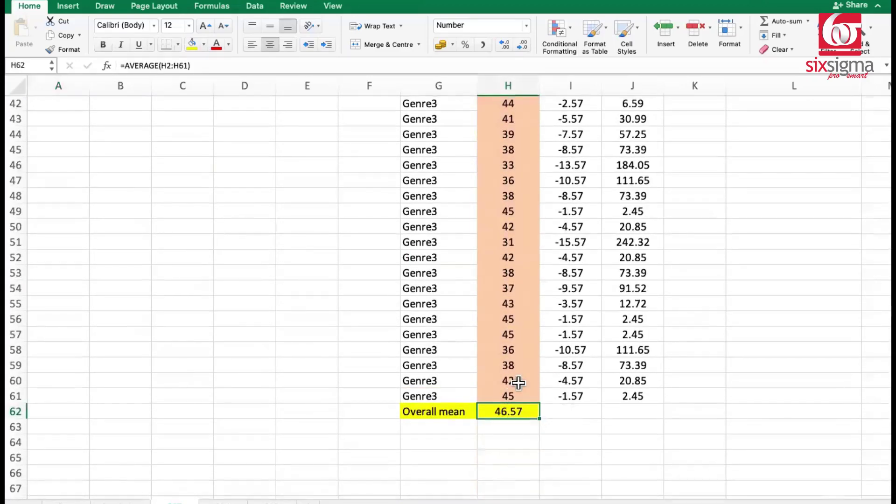
scroll(516, 380, "up", 20)
scroll(517, 382, "up", 6)
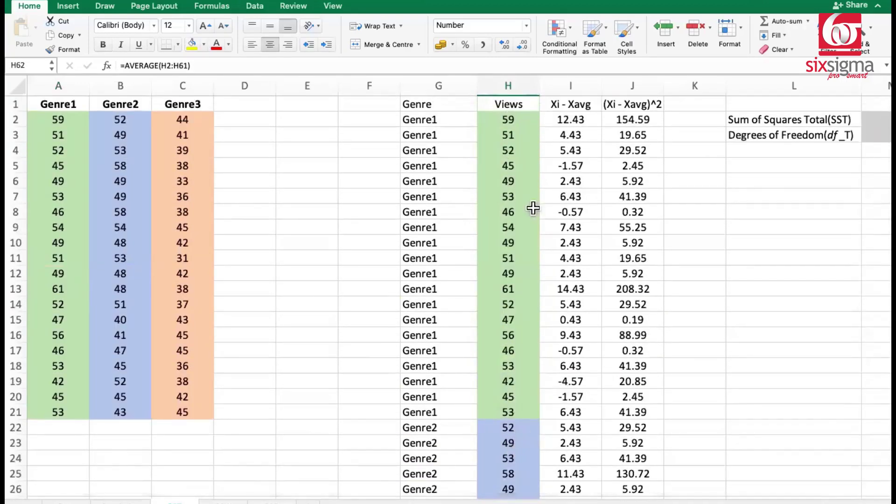
left_click(522, 120)
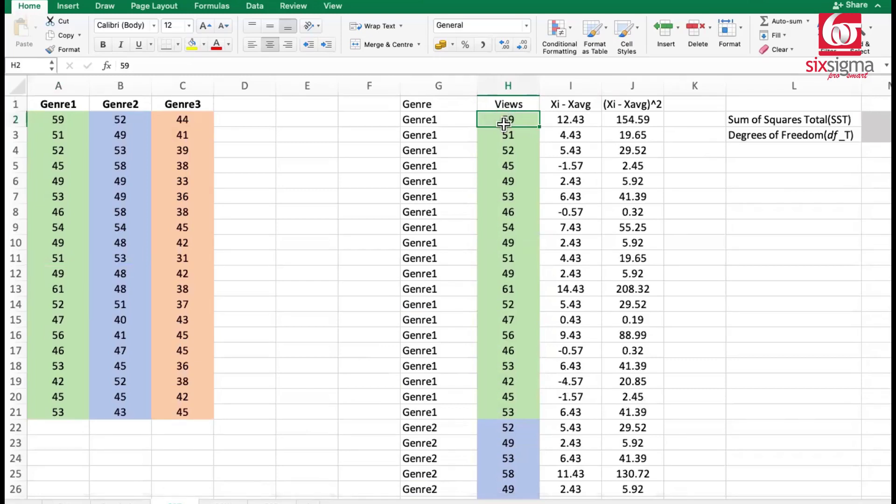
left_click(583, 120)
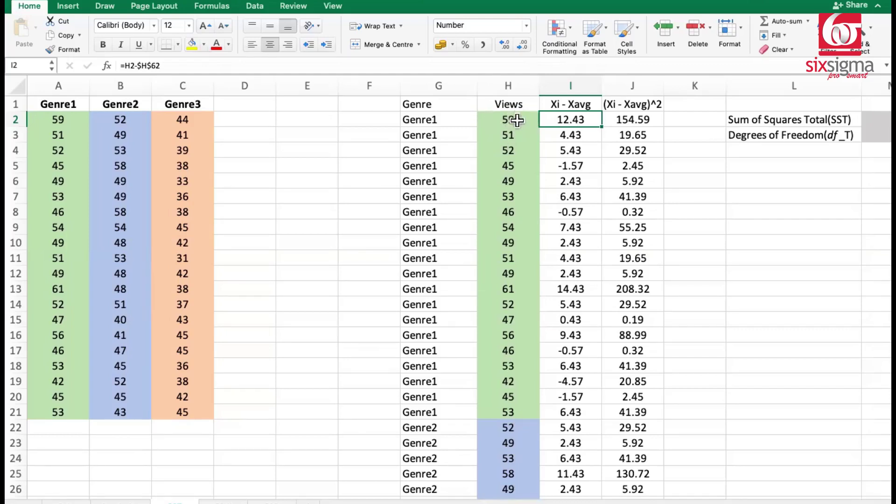
key("Left")
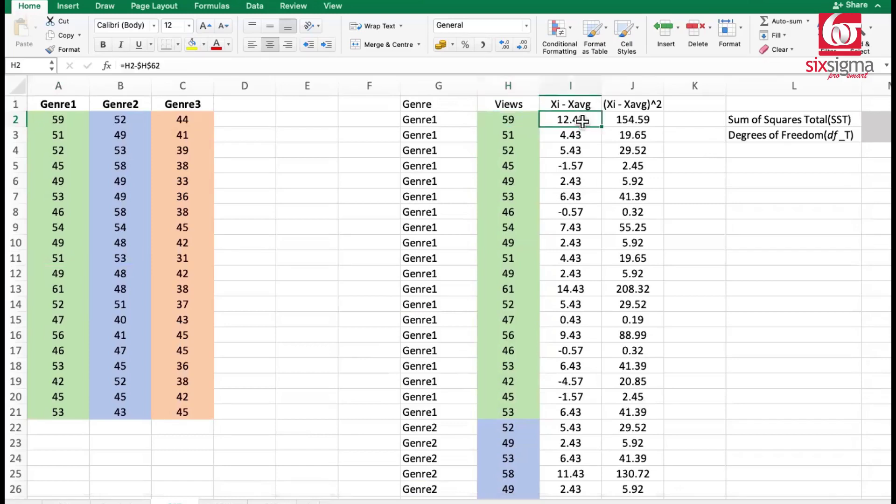
left_click(582, 121)
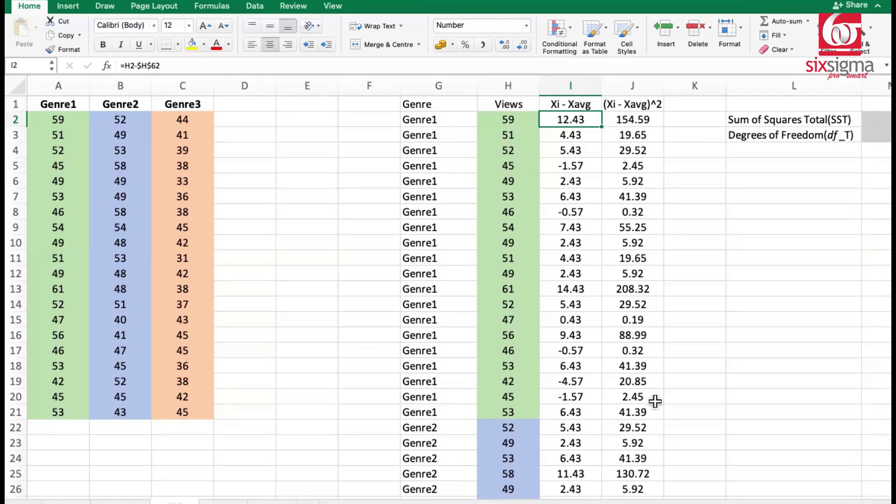
scroll(651, 392, "down", 11)
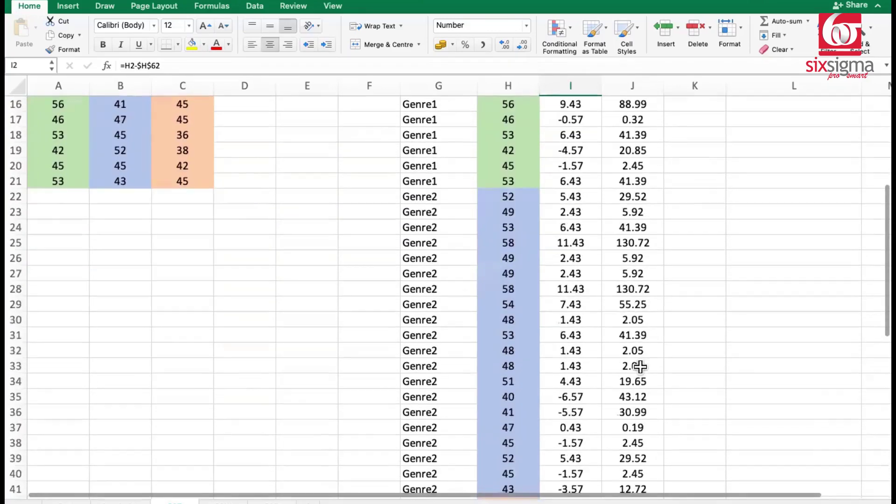
scroll(639, 366, "down", 3)
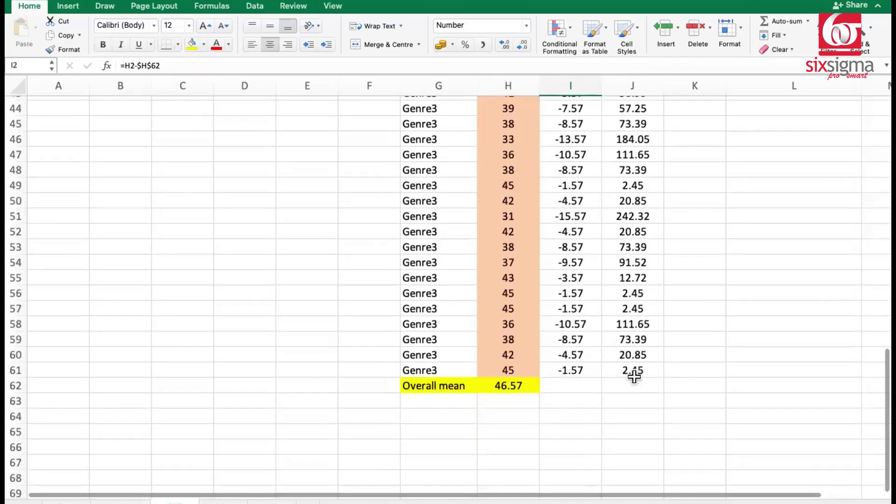
left_click(635, 386)
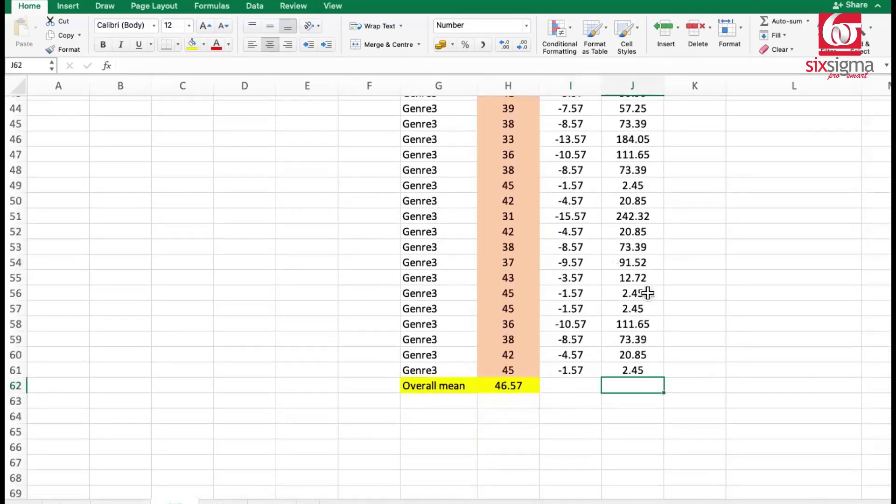
scroll(645, 291, "up", 5)
scroll(637, 264, "up", 9)
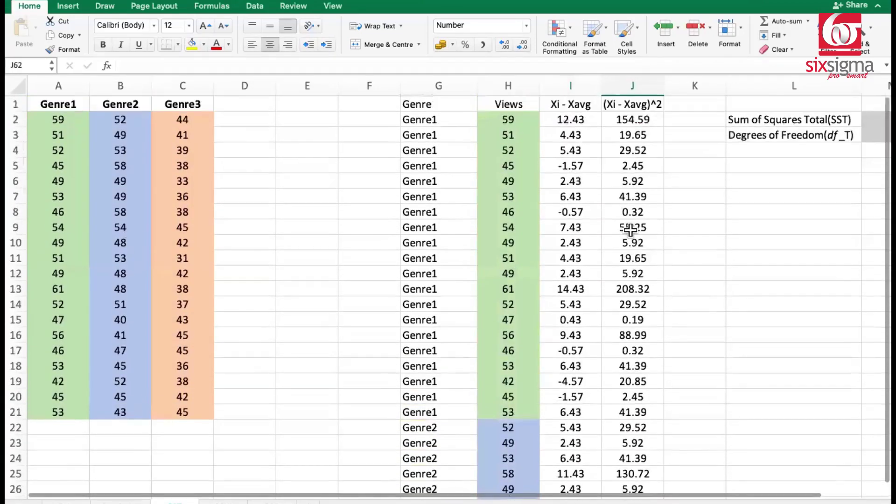
left_click(827, 120)
Sum the squared deviations from J2 down in M2 for a Sum of Squares Total of 2582.73
scroll(827, 120, "right", 1)
left_click(826, 120)
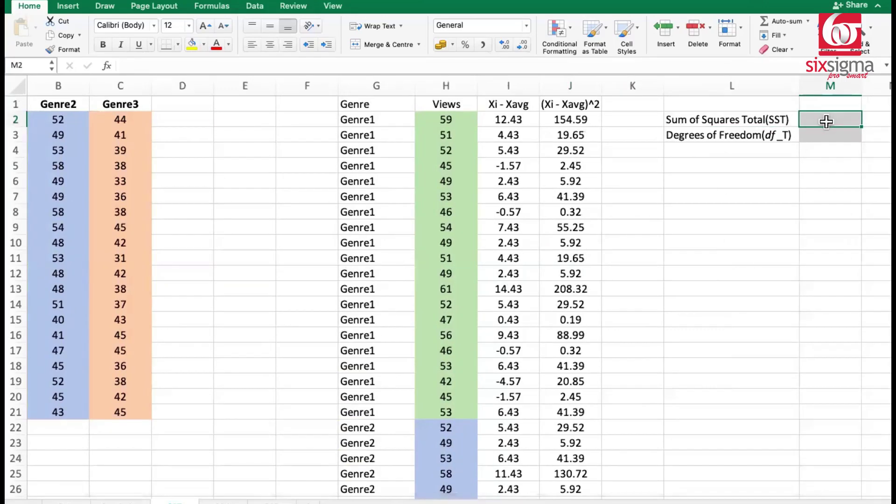
type("=sum")
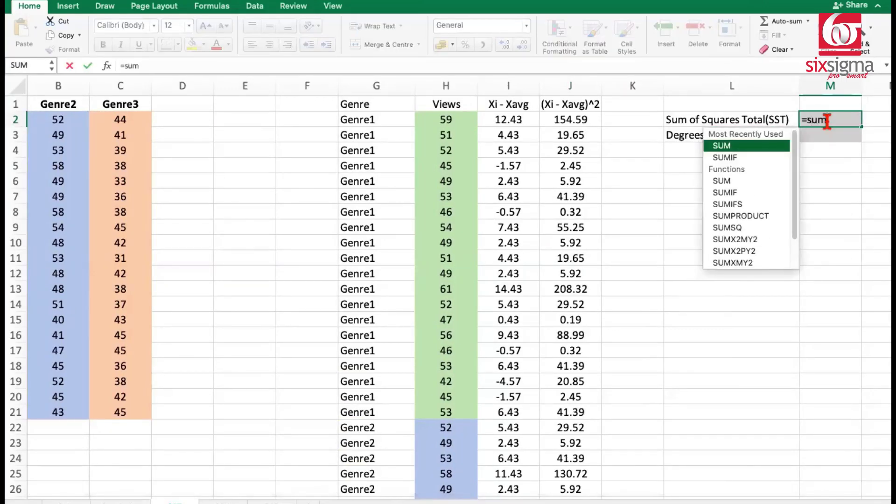
type("(")
left_click(579, 118)
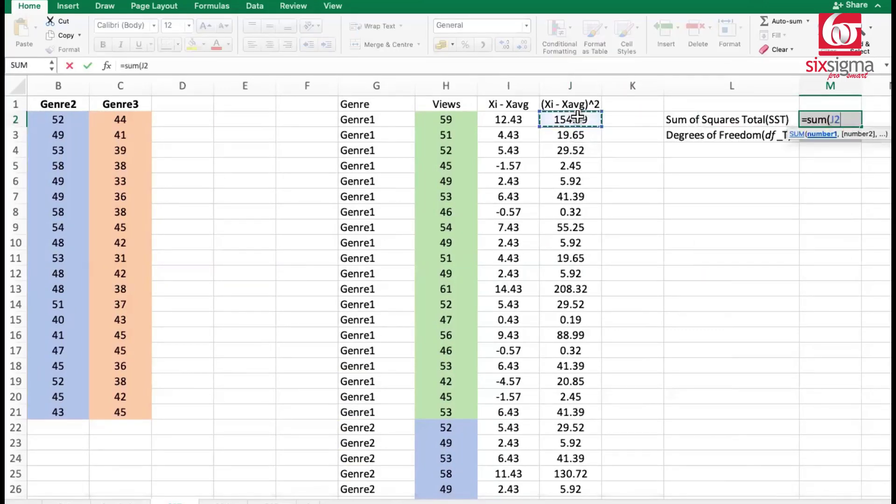
key("ctrl+shift+Down")
key("Return")
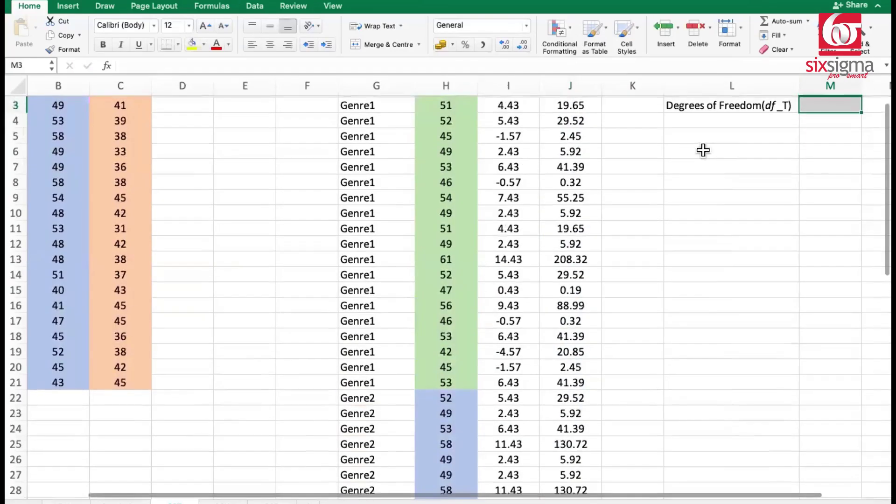
left_click(839, 121)
Enter 59 as the total degrees of freedom in M3
left_click(835, 135)
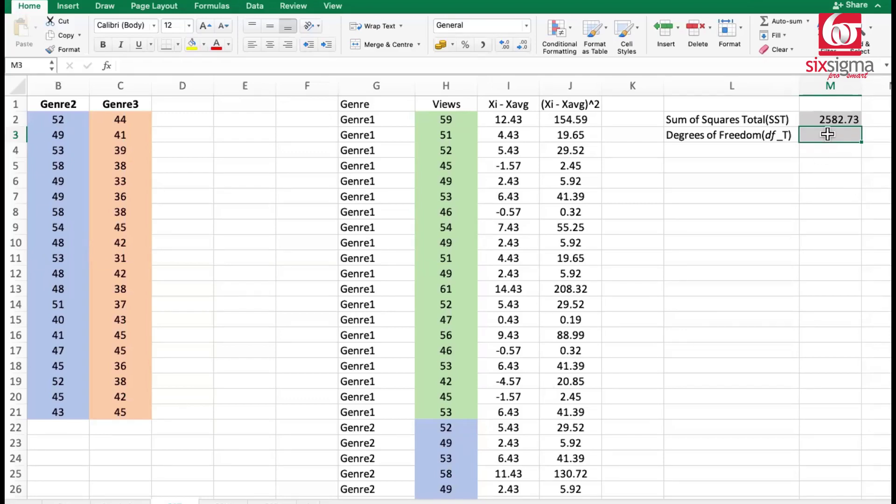
type("59")
key("Return")
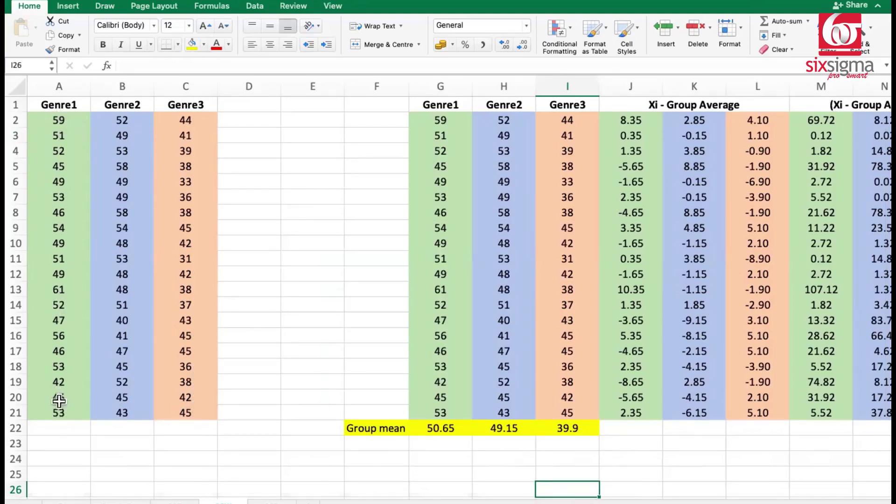
left_click(451, 432)
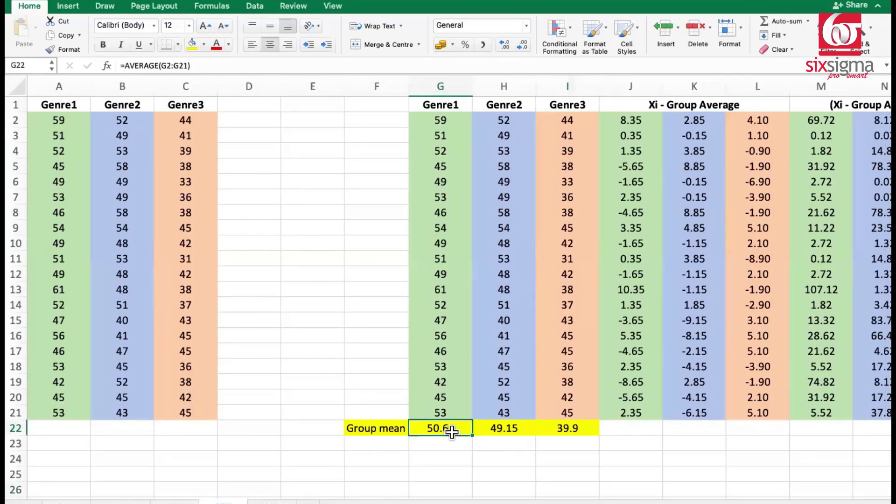
left_click(500, 427)
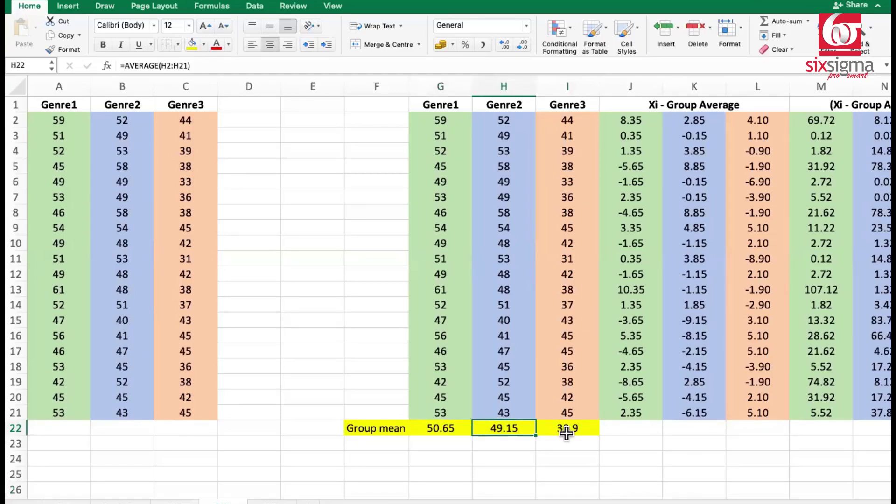
left_click(566, 433)
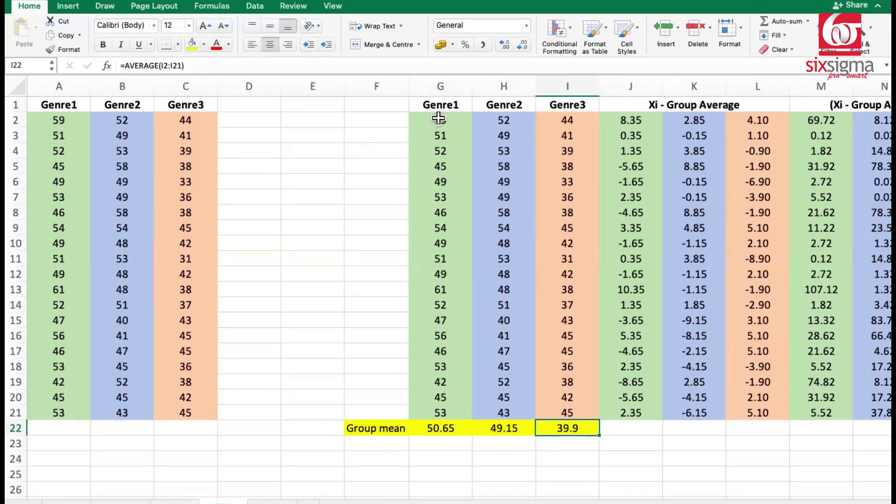
left_click(437, 427)
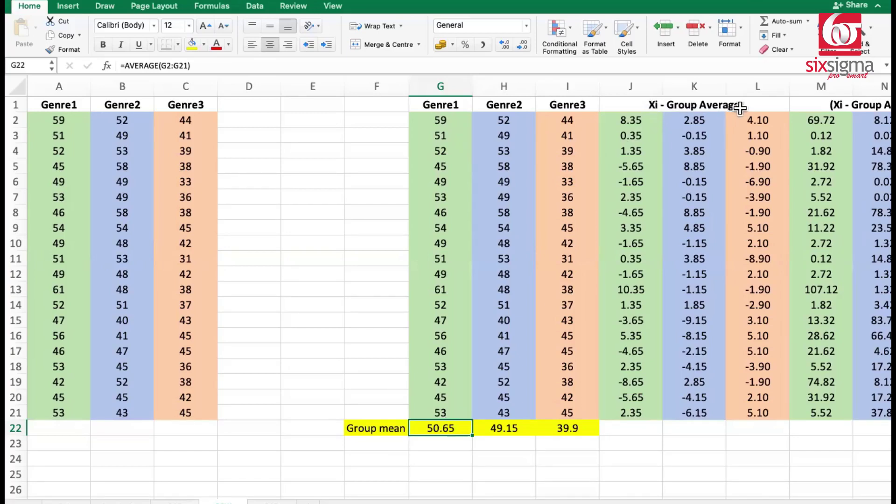
left_click_drag(631, 119, 630, 413)
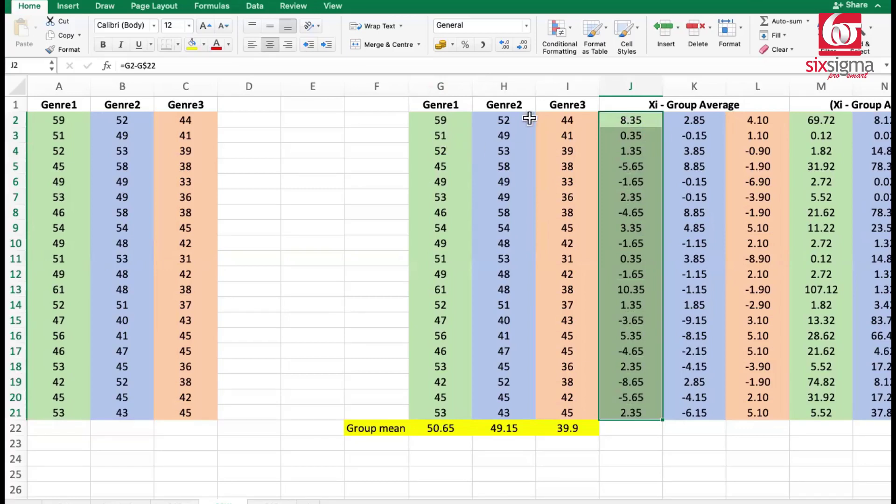
left_click(507, 430)
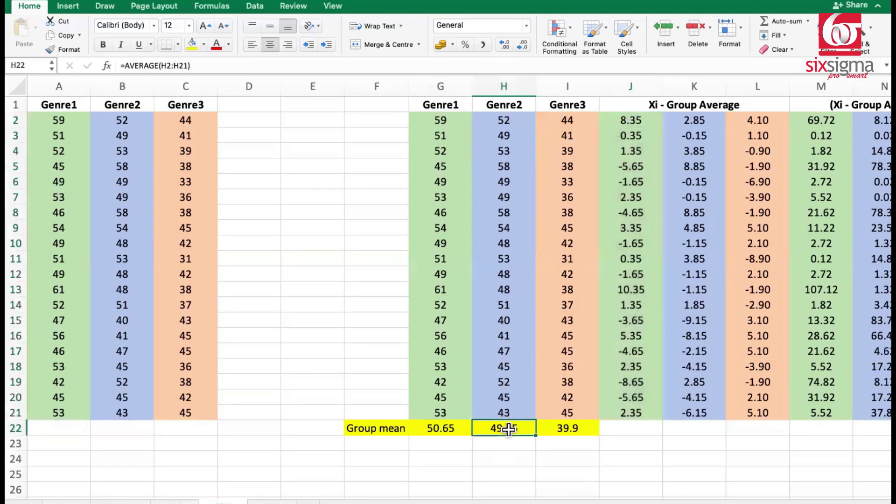
left_click(574, 120)
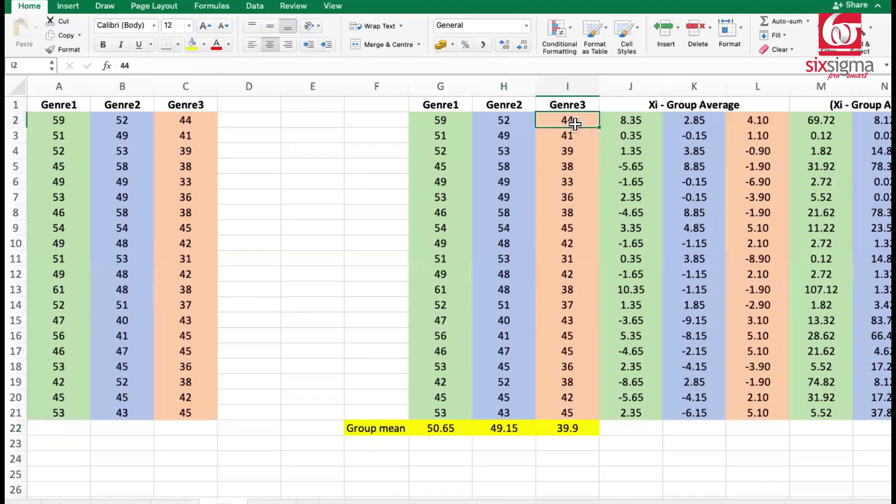
left_click(579, 429)
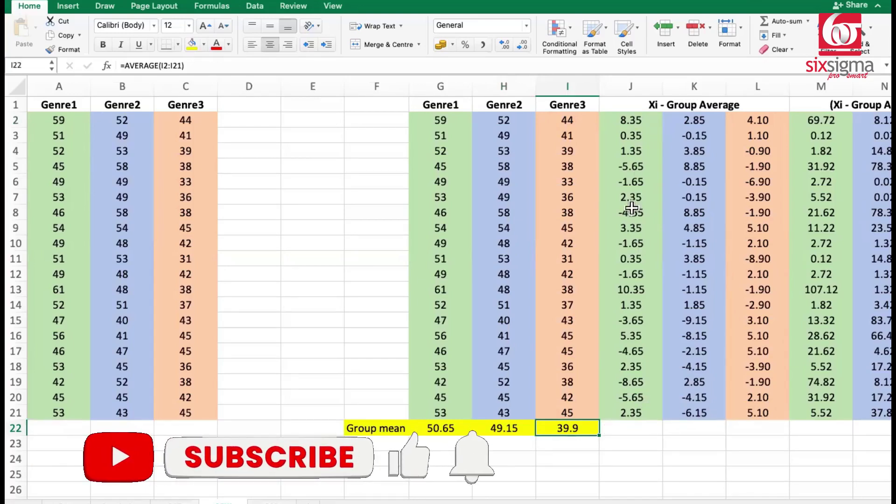
Review the squared deviations in M2:O21, then start =sum( in the Sum of Squares Within cell
left_click(812, 122)
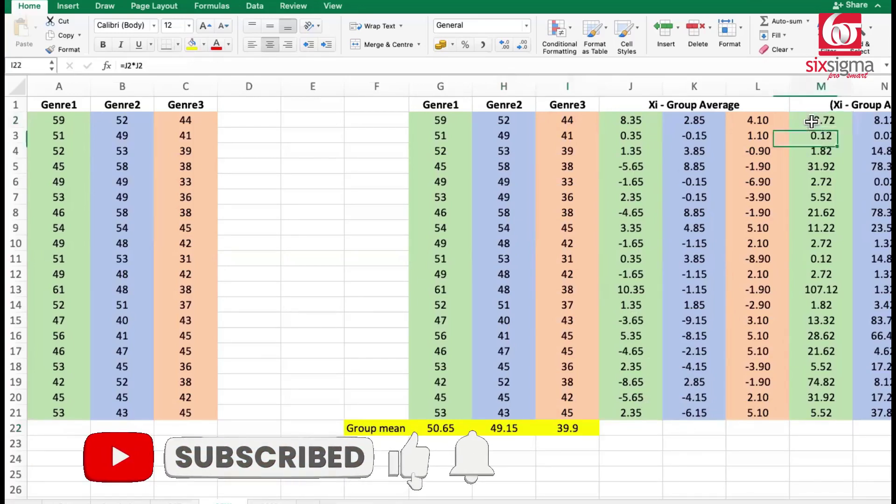
key("Right")
key("Right")
key("Right")
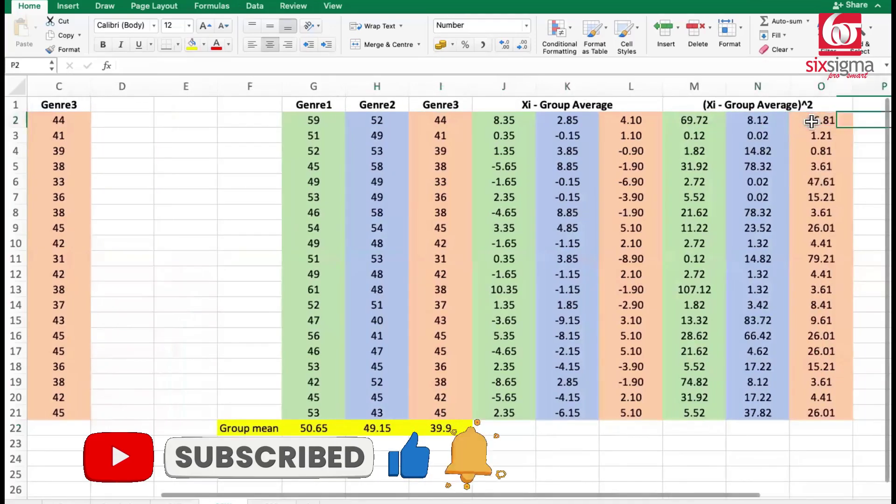
key("Left")
key("Left")
key("Left")
key("shift+Right")
key("shift+Right")
key("shift+Down")
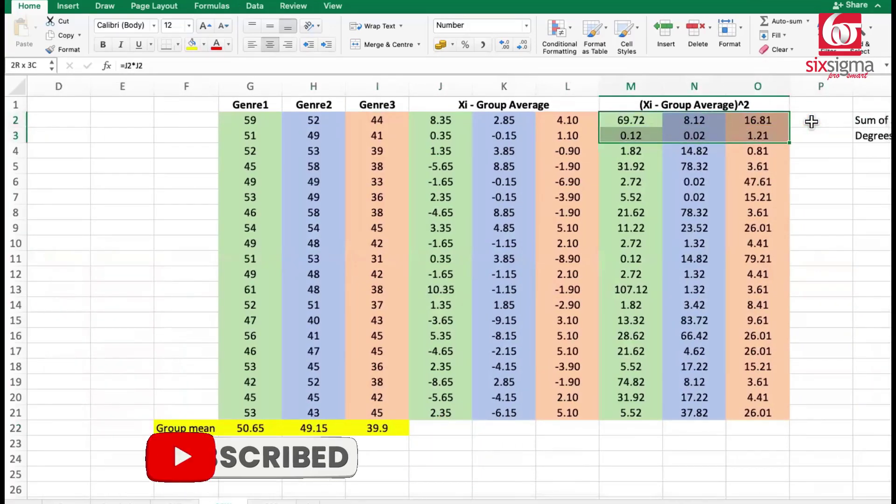
key("super+shift+Down")
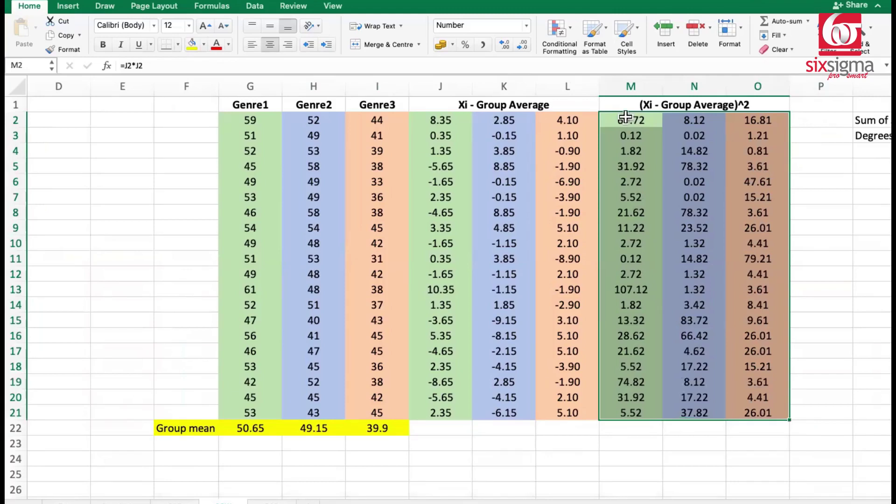
left_click(625, 117)
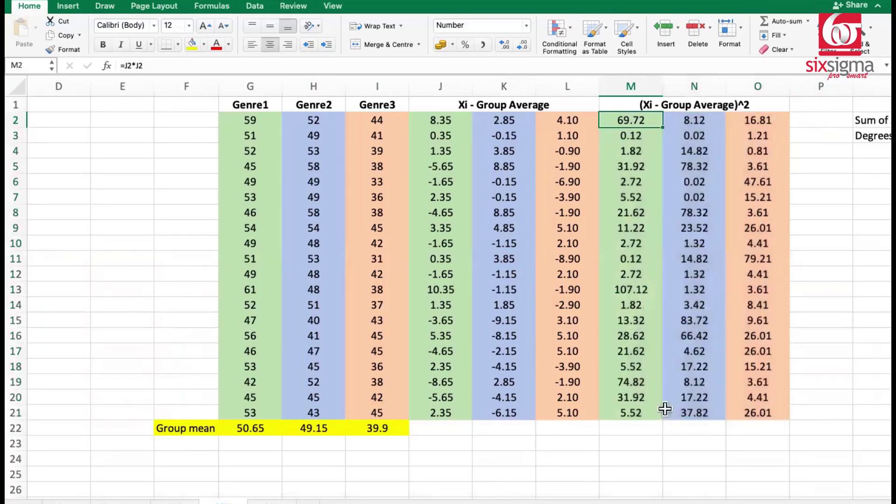
left_click(774, 120)
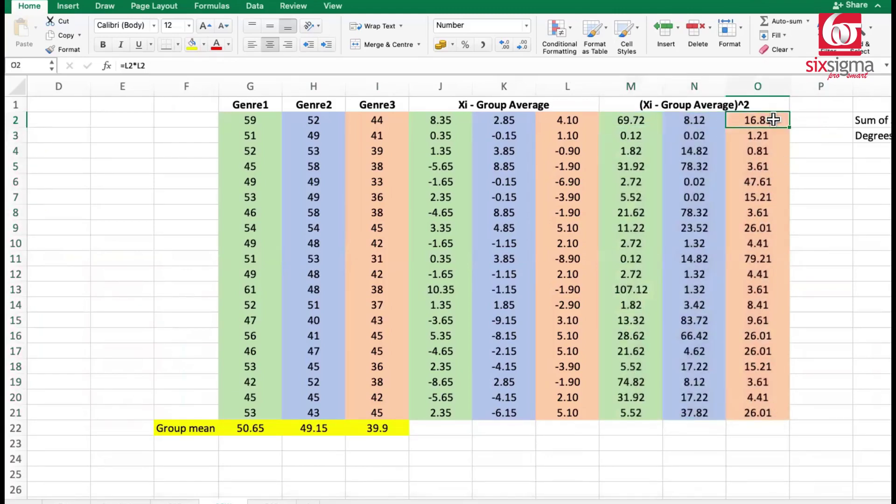
key("Right")
key("Right")
key("Right")
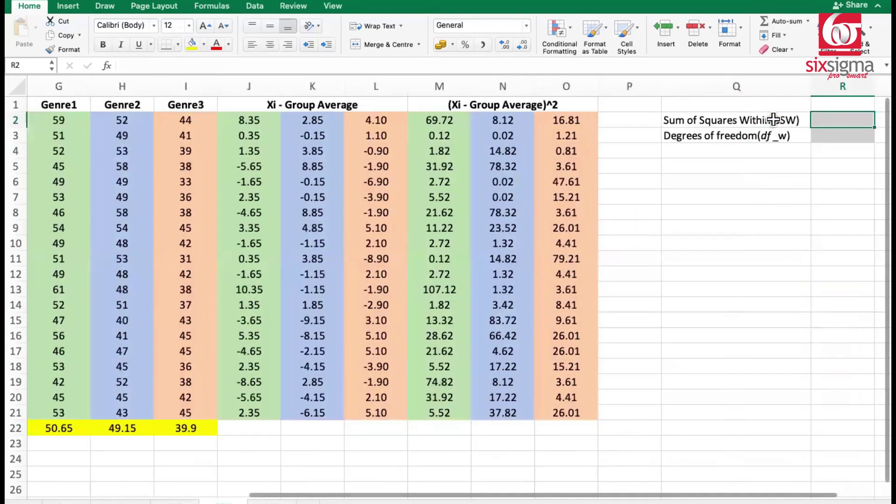
type("=sum(")
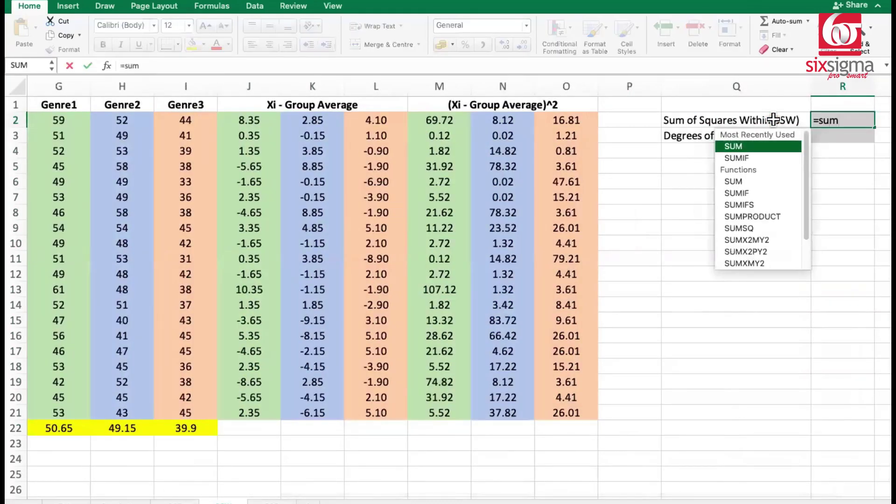
Complete =SUM(M2:O21) so the Sum of Squares Within shows 1226.90
left_click(439, 120)
key("shift+Right")
key("shift+Right")
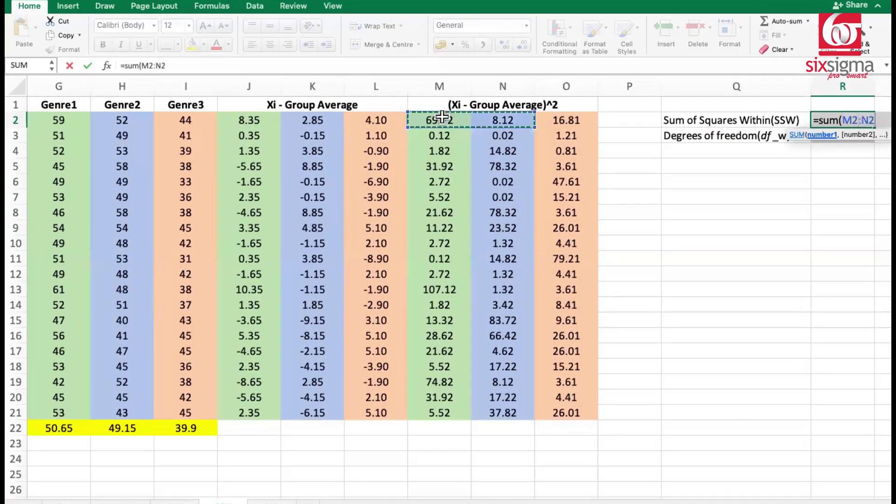
key("ctrl+shift+Down")
type(")")
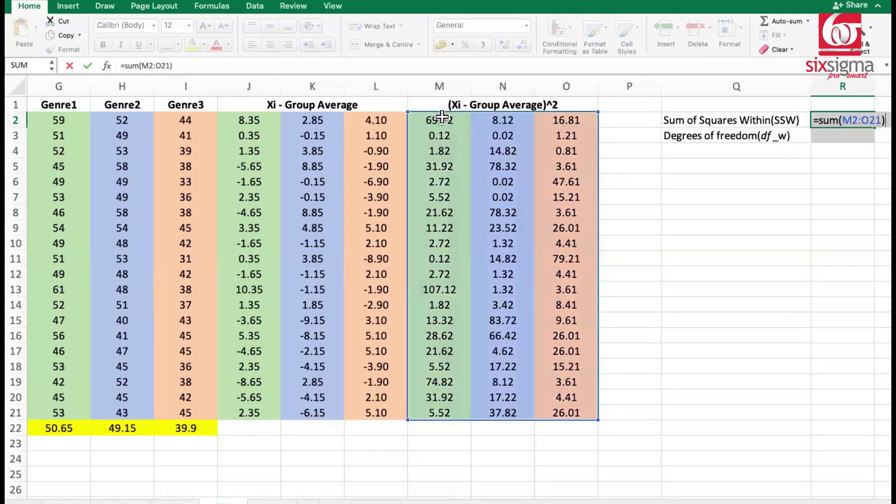
key("Return")
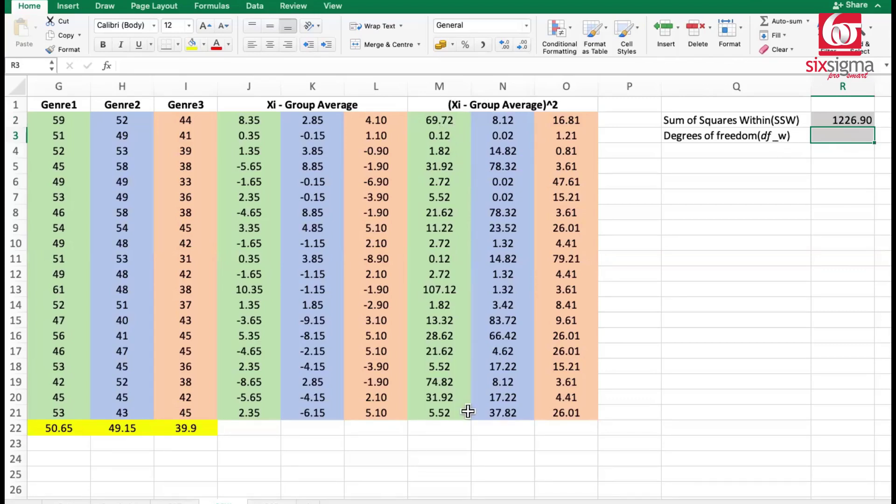
Write the degrees-of-freedom notes n1 - 1, n2 - 1, n3 - 1 and n1 +n2+n3 -3 in Q6:Q9
left_click(712, 182)
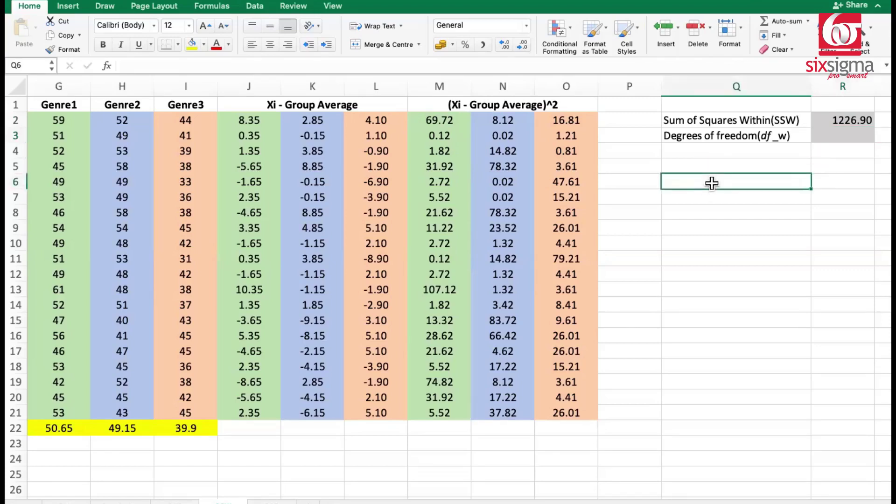
type("n1")
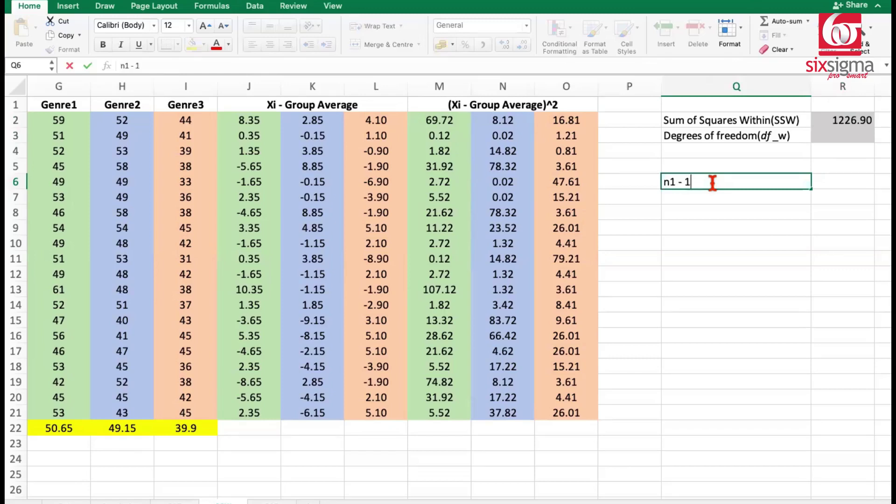
type(" - 1")
key("Return")
type("n2")
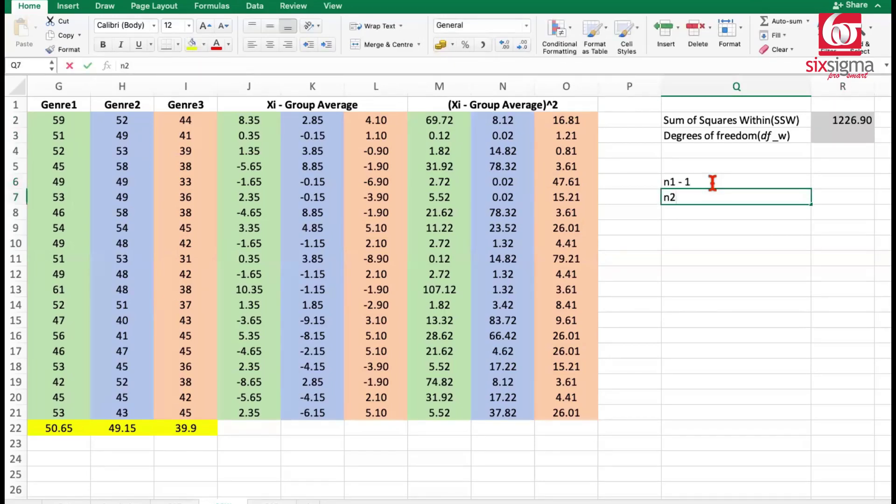
type(" - ")
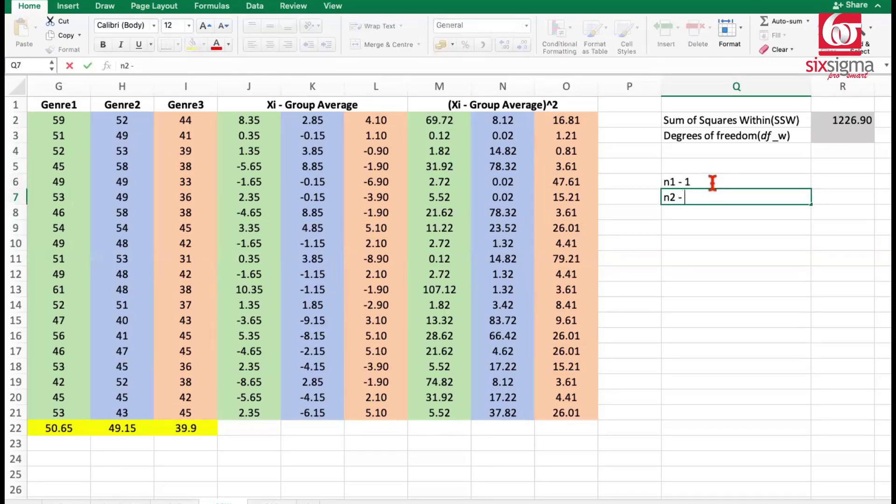
type("1")
key("Return")
type("n")
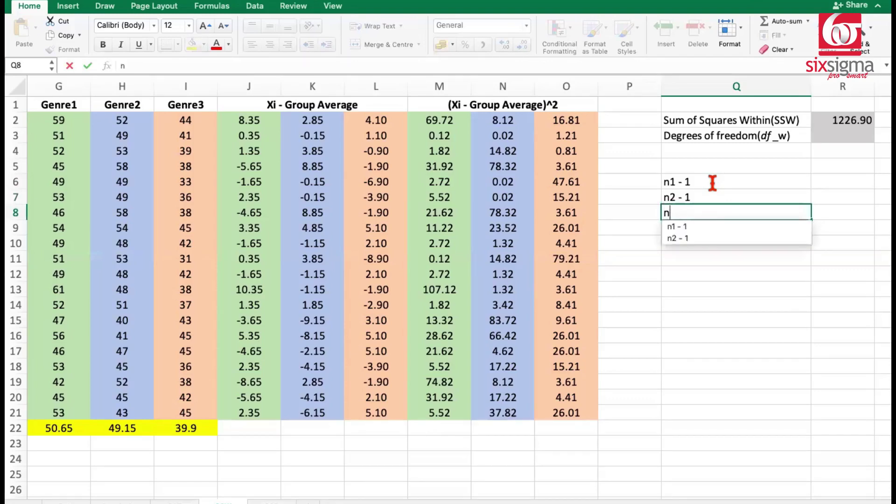
type("3 - 1")
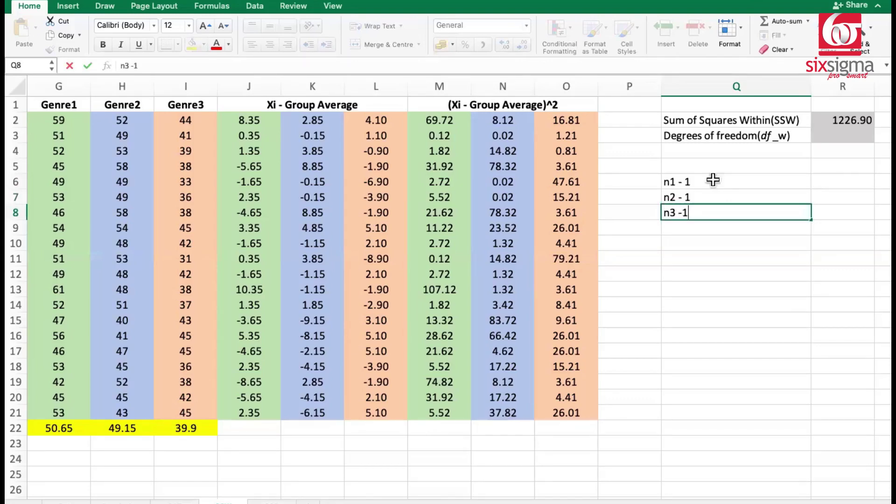
left_click(682, 214)
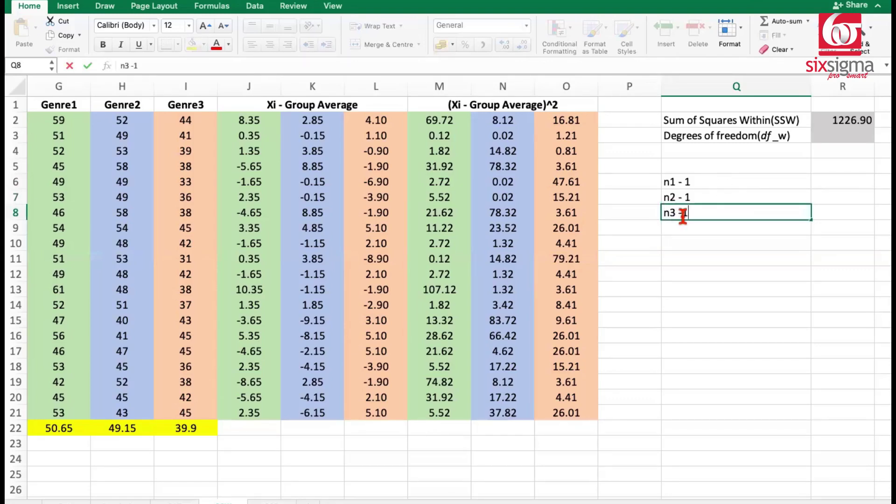
left_click(685, 182)
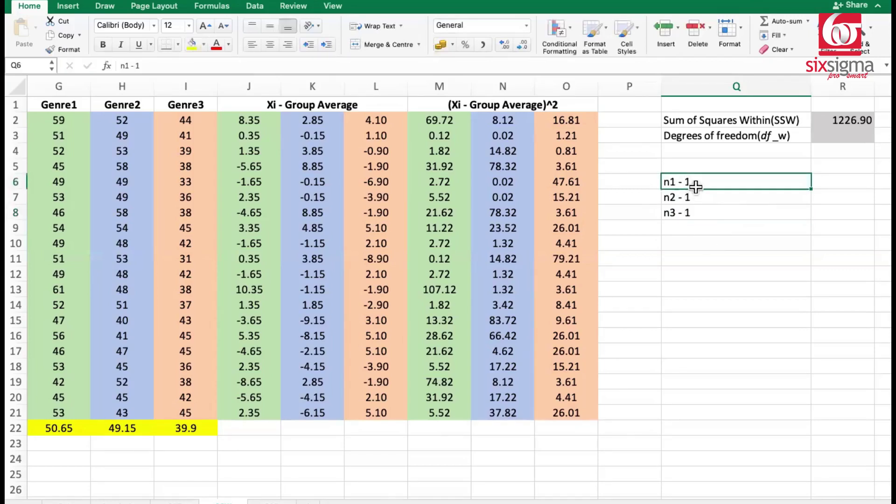
left_click(689, 232)
type("n1 +")
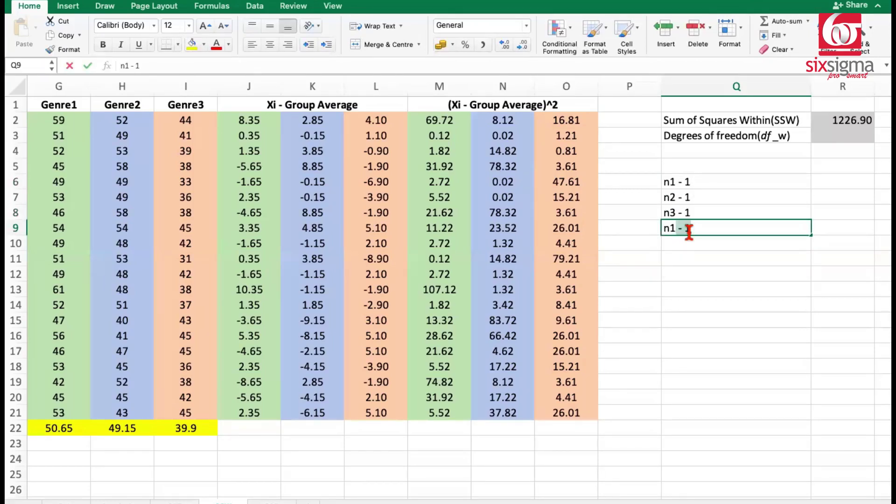
type("n2+n3")
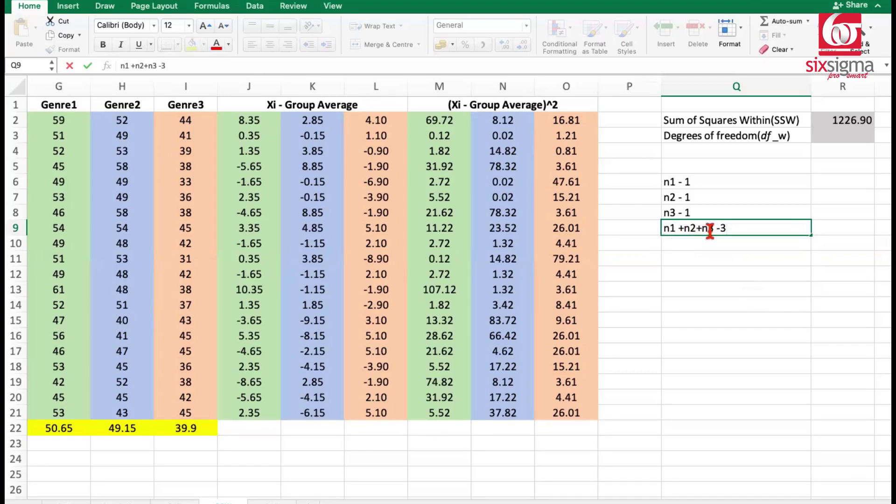
Record 57 as df_w in R3 and switch to the sheet with the overall mean 46.57
left_click(849, 135)
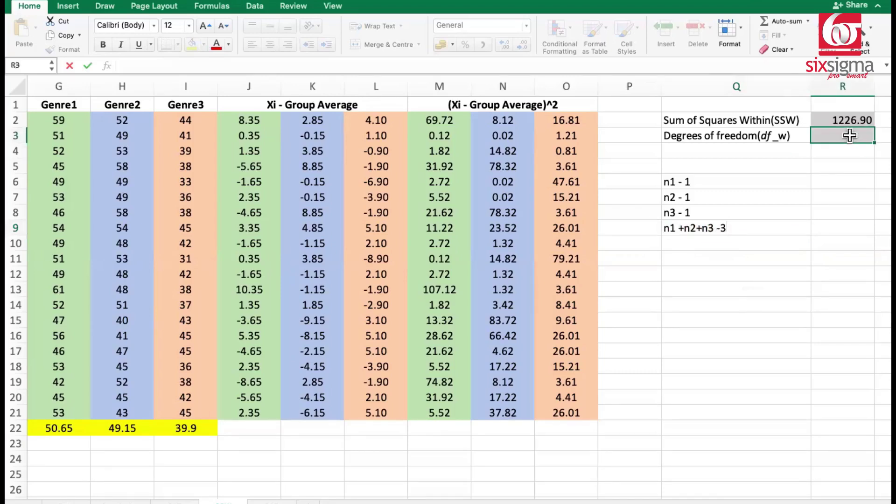
type("57")
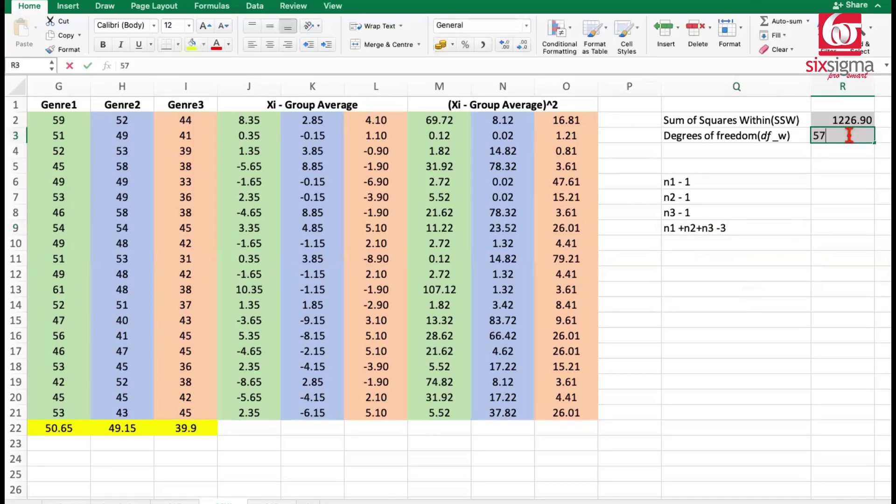
left_click(837, 196)
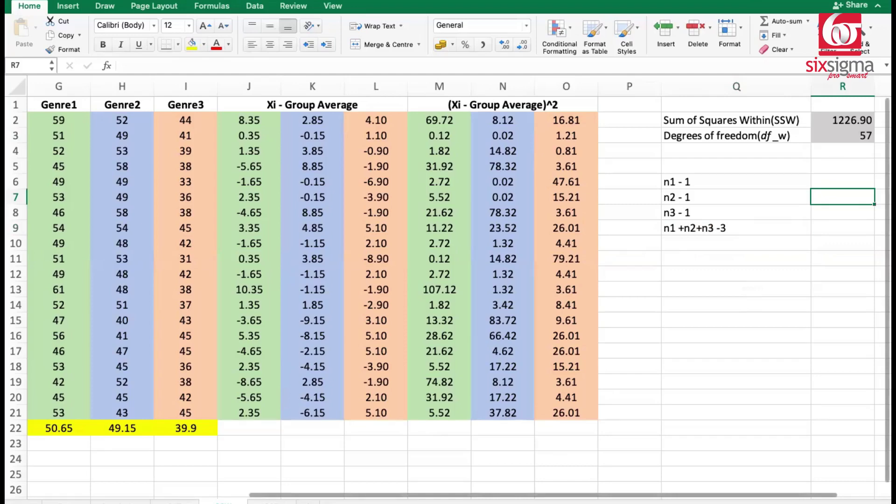
left_click(262, 502)
Start a formula with =( in the SSB cell R2, beside the repeated group-means table
scroll(149, 484, "left", 10)
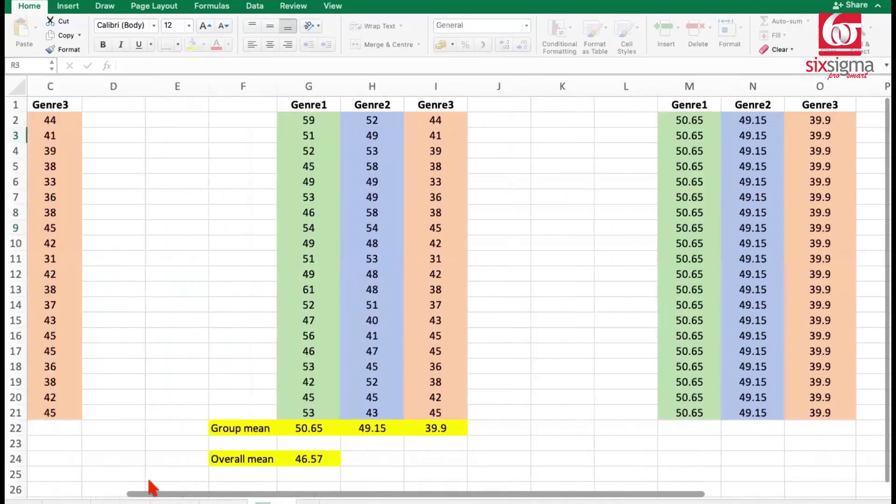
scroll(86, 489, "left", 1)
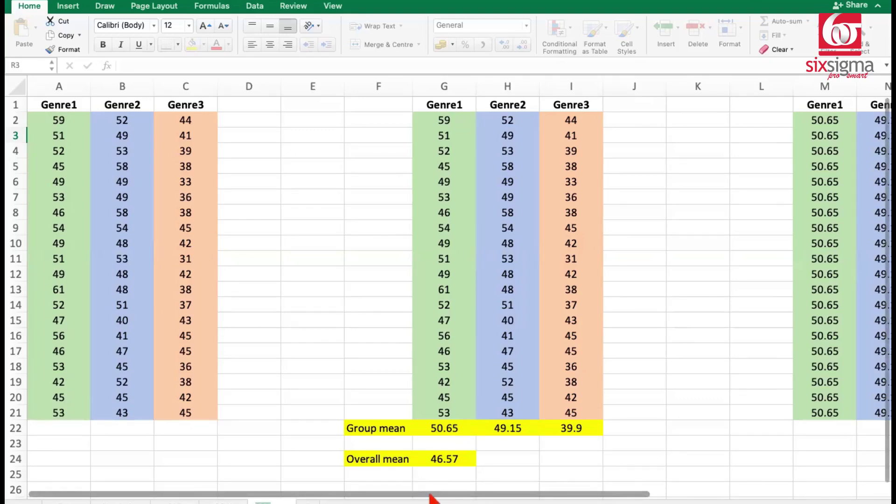
scroll(434, 498, "right", 5)
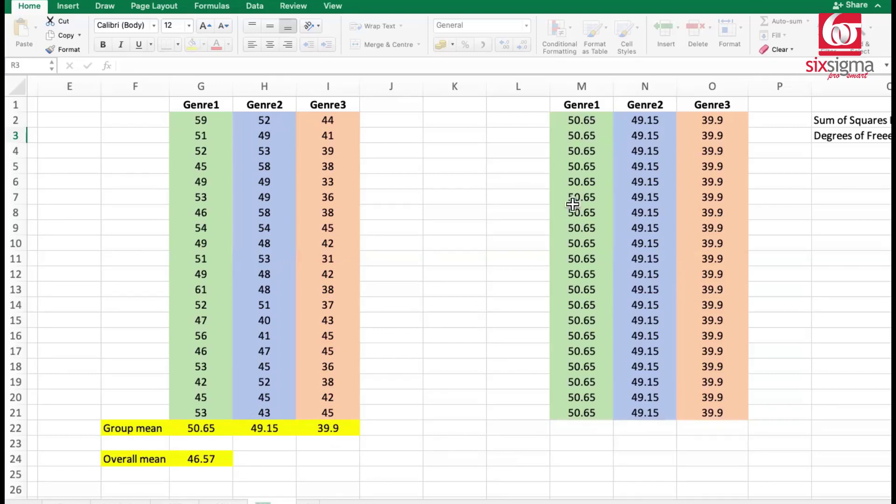
scroll(500, 496, "right", 1)
key("Up")
key("F2")
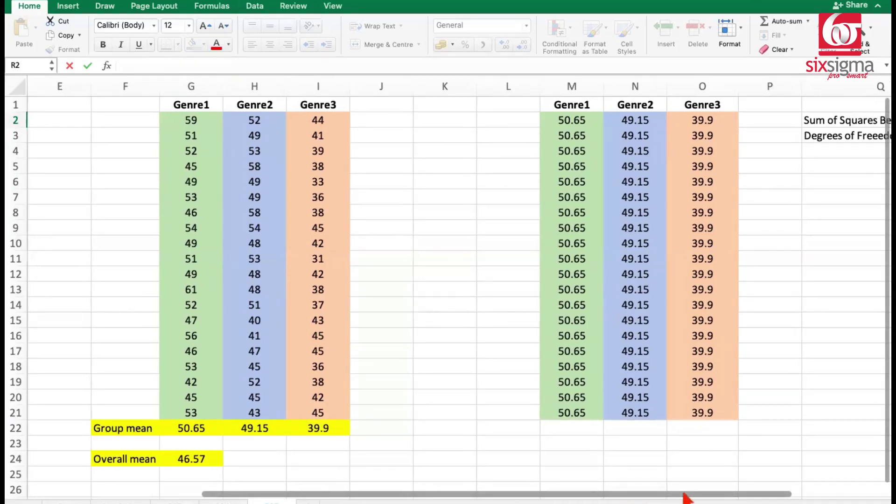
scroll(676, 496, "right", 6)
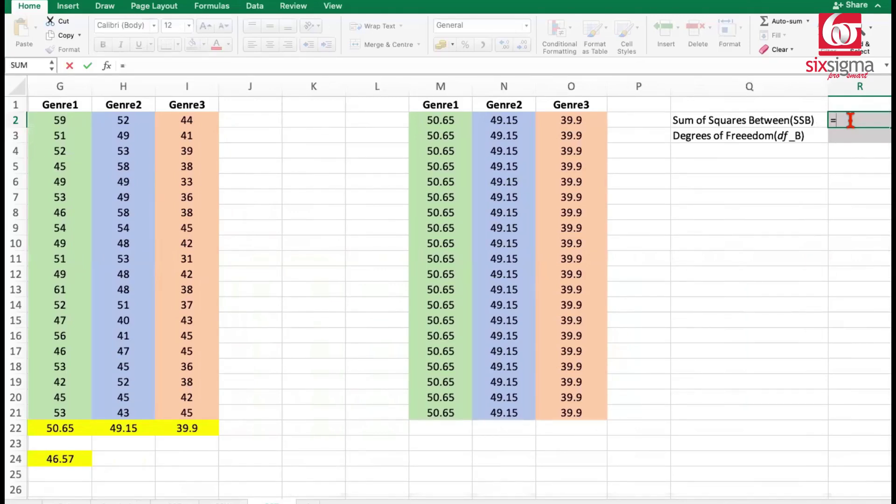
Enter the Genre1 term 20*(G22-G24)^2 of the Sum of Squares Between formula
left_click(63, 429)
type("-")
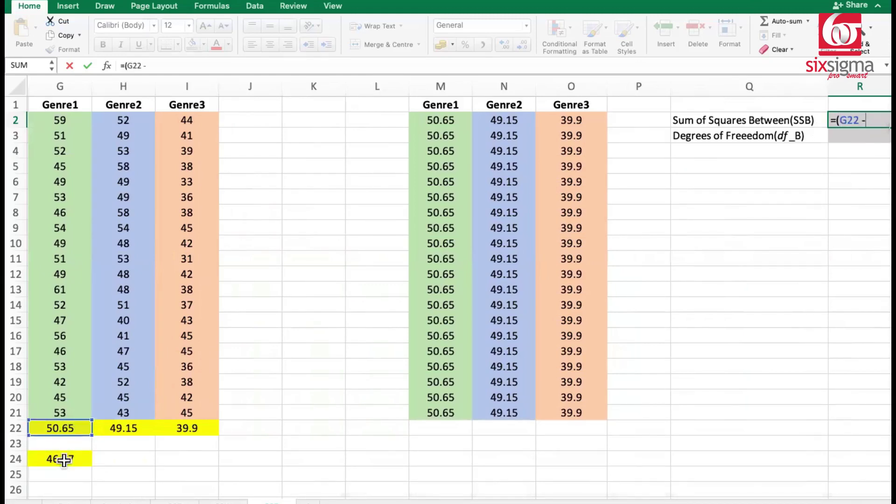
left_click(65, 459)
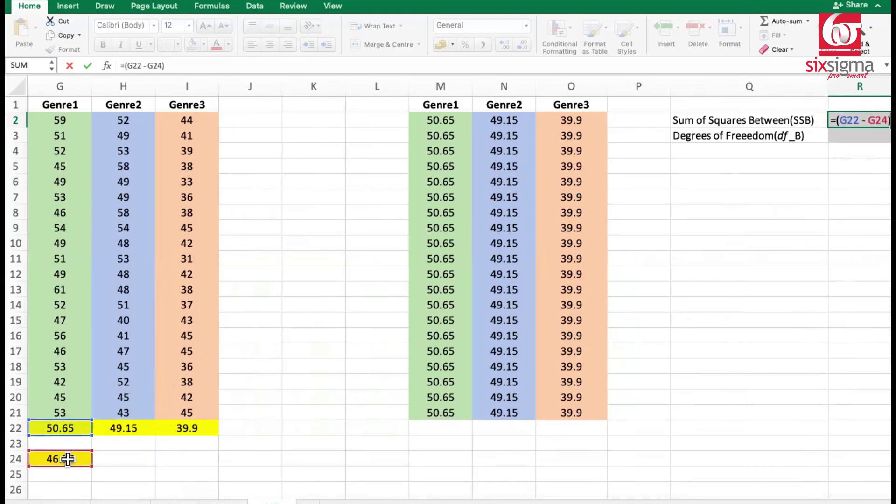
type(")^2")
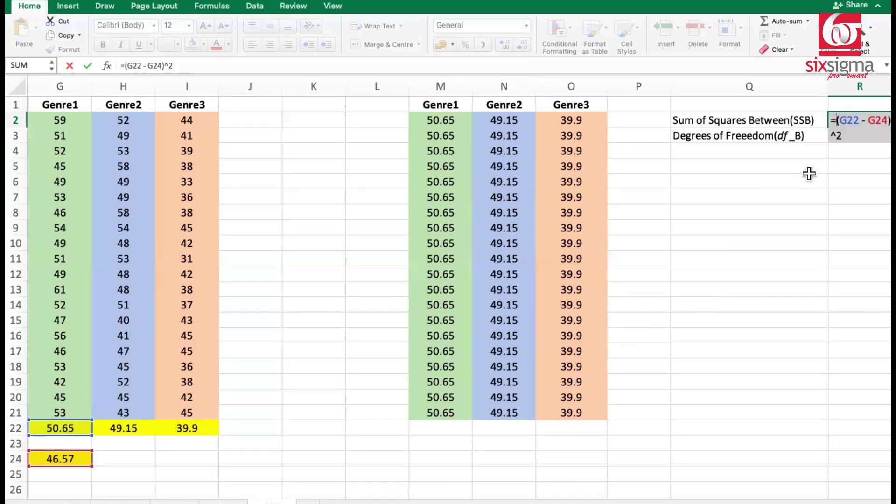
type("20*")
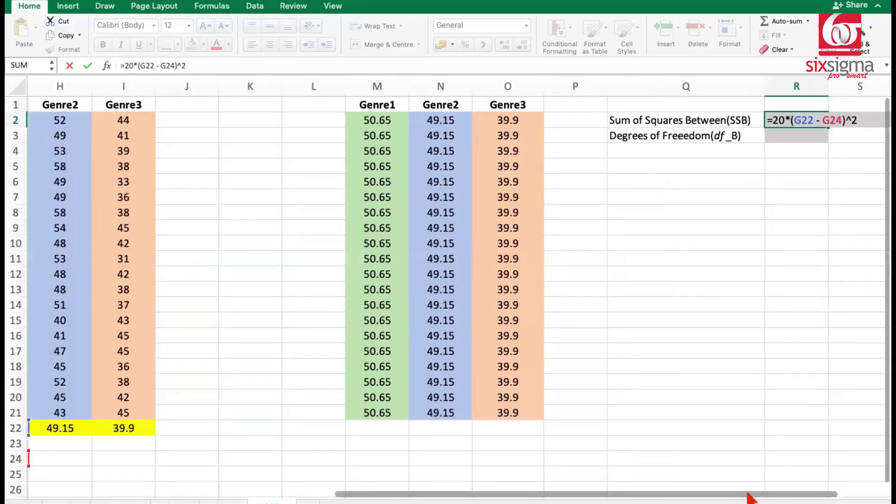
scroll(793, 498, "right", 2)
scroll(800, 497, "right", 1)
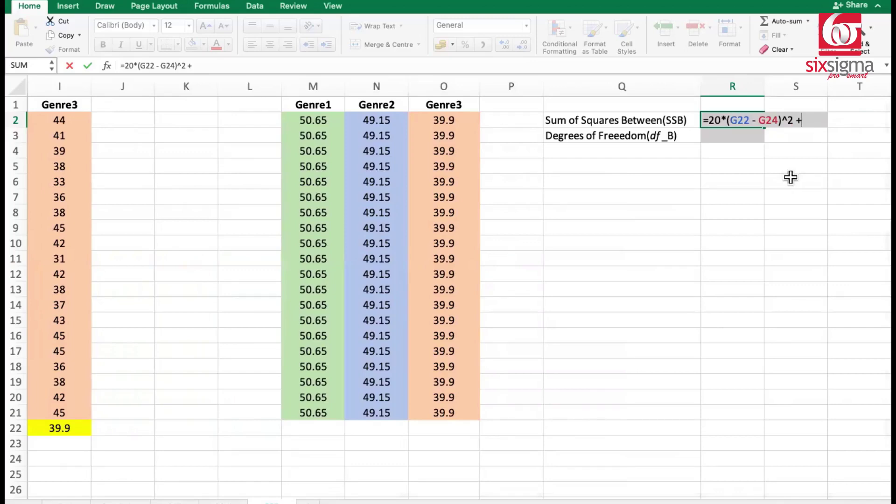
left_click_drag(420, 494, 303, 498)
Add the Genre2 term 20*(H22-G24)^2 to the SSB formula
left_click(174, 427)
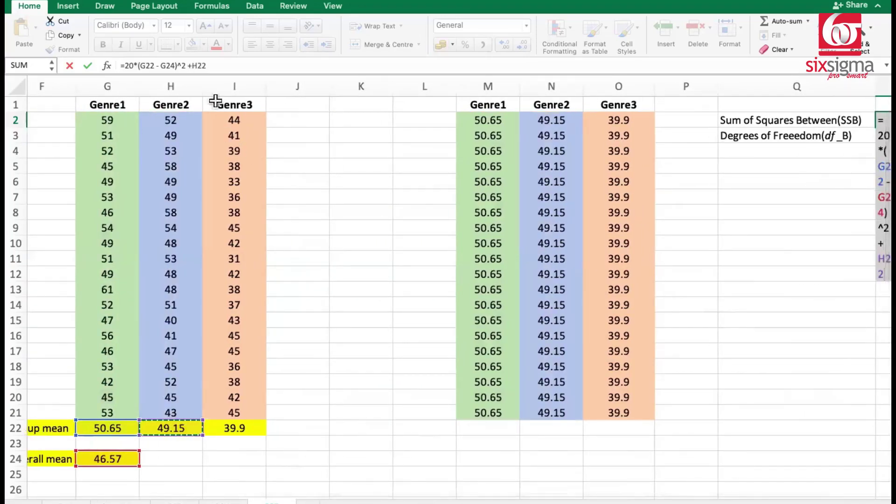
left_click(190, 66)
type("(")
left_click(240, 65)
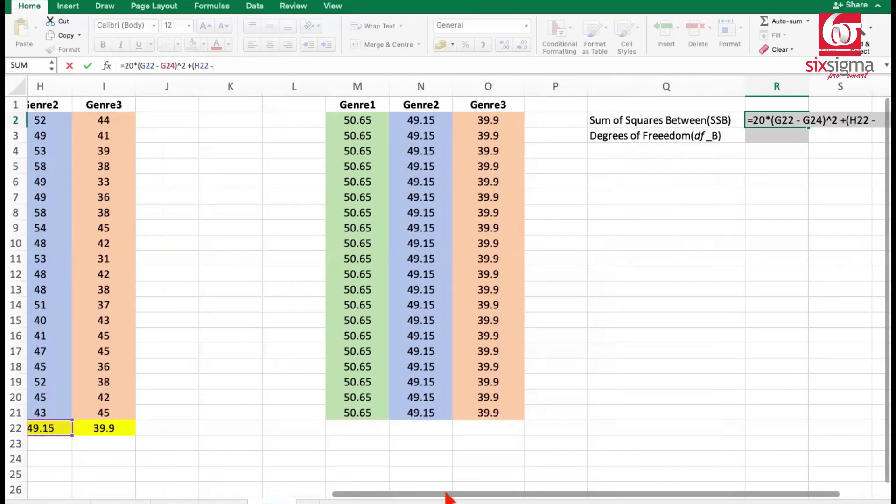
left_click_drag(450, 495, 355, 498)
left_click(150, 459)
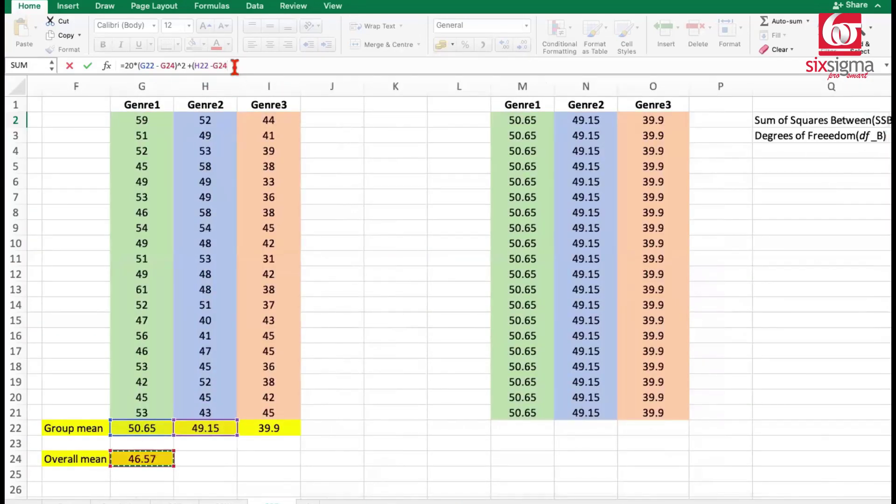
type("G24)^2")
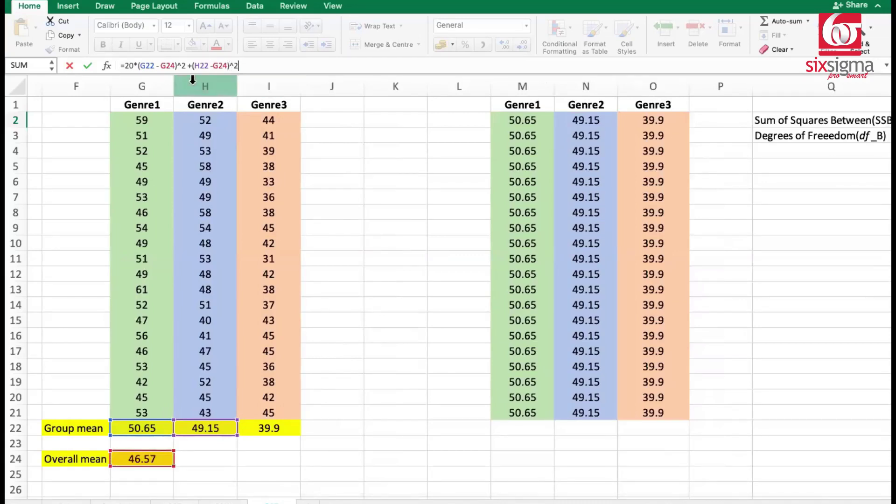
left_click(191, 65)
type("20*")
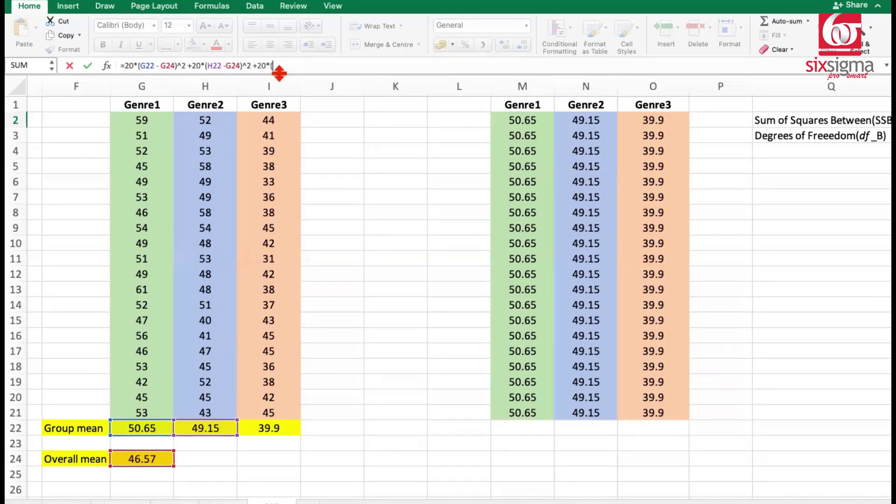
Add the Genre3 term 20*(I22-G24)^2 and commit, giving SSB 1355.8333
left_click(279, 425)
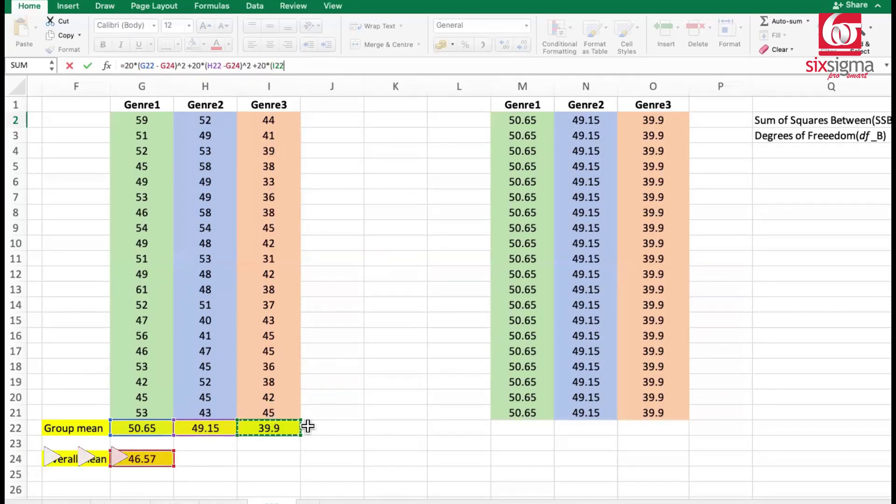
type("-")
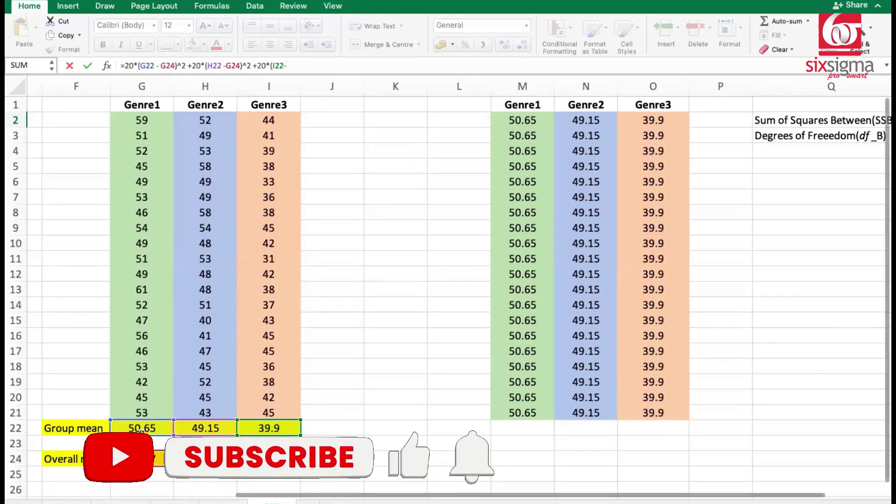
left_click(155, 457)
type(")^")
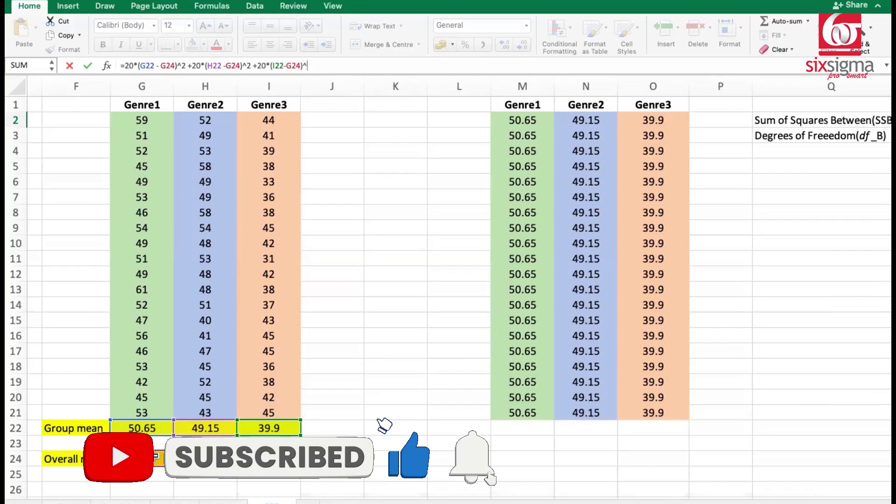
key("Return")
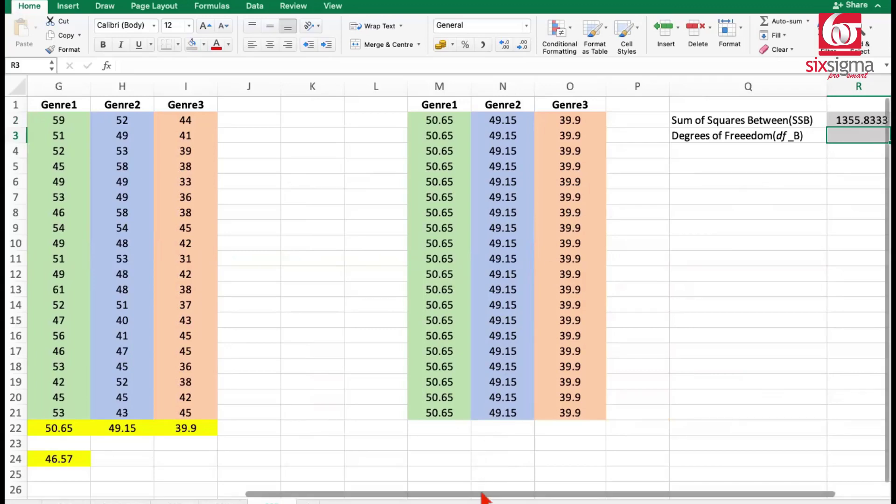
Enter 2 as the between-groups degrees of freedom in R3
left_click_drag(480, 495, 420, 493)
left_click(276, 427)
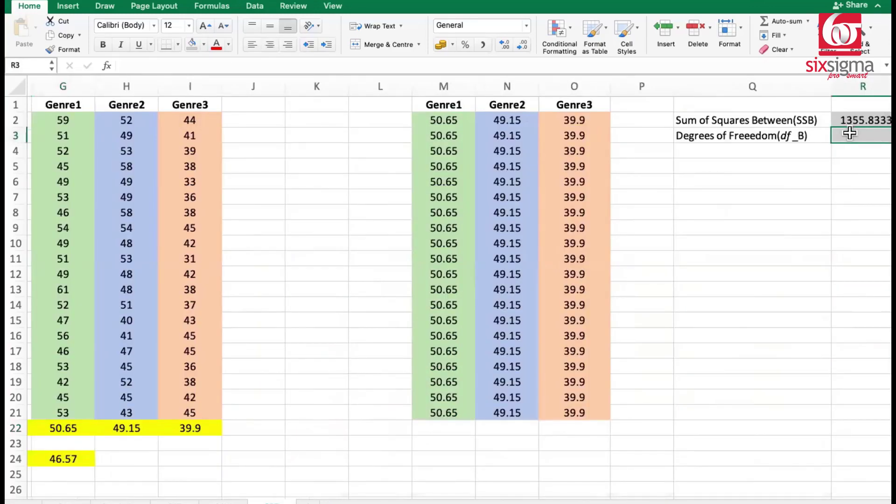
type("2")
left_click(720, 294)
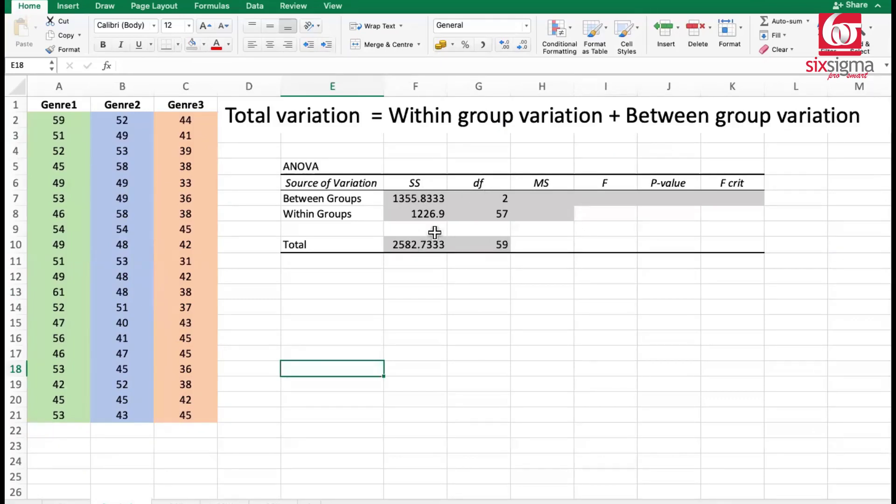
Check the ANOVA table's linked SS (1355.8333, 1226.9, 2582.7333) and df (2, 57, 59) cells
left_click(422, 200)
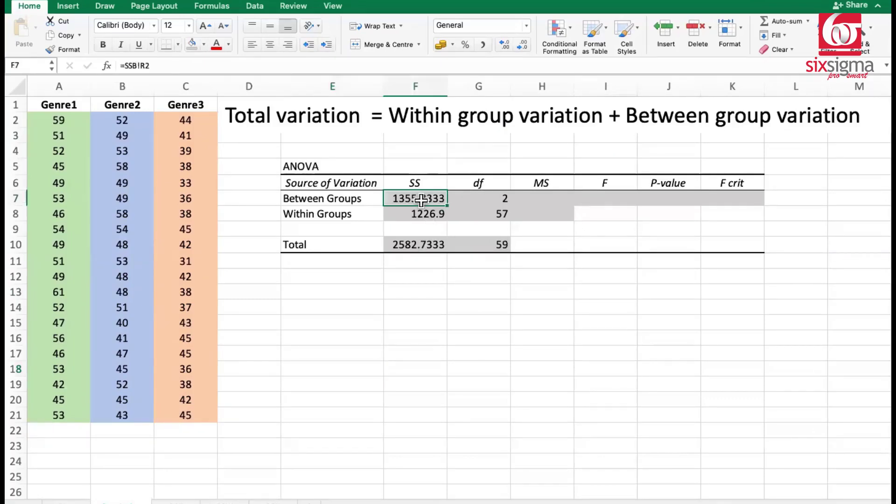
key("shift+Down")
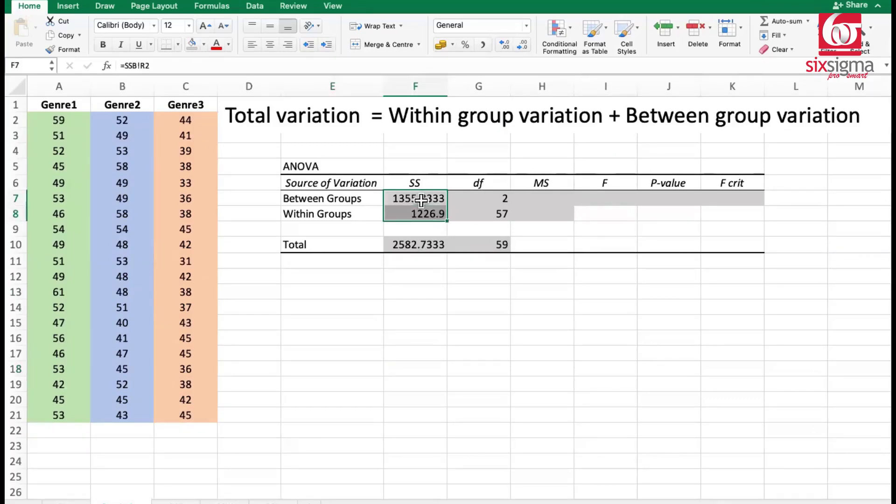
left_click(420, 245)
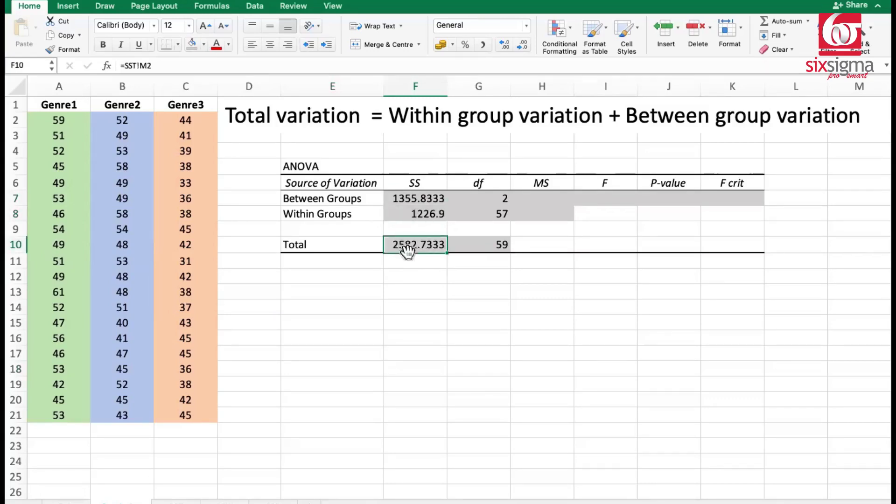
left_click(426, 217)
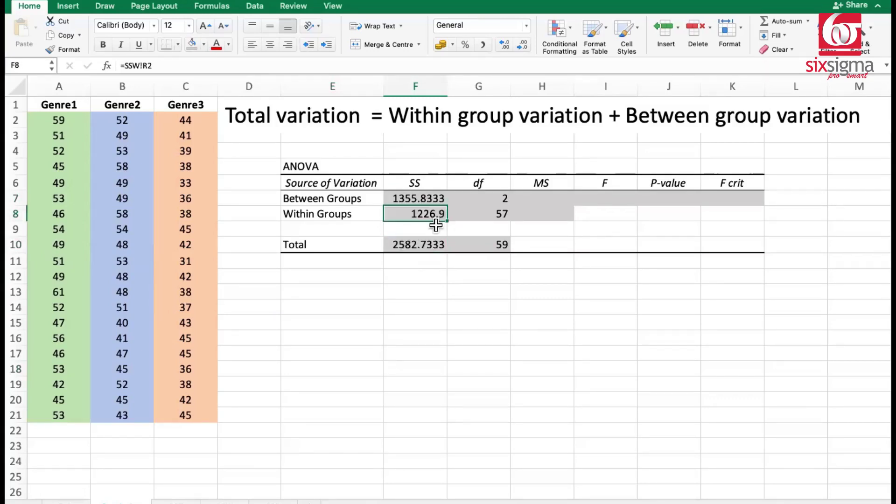
left_click(422, 199)
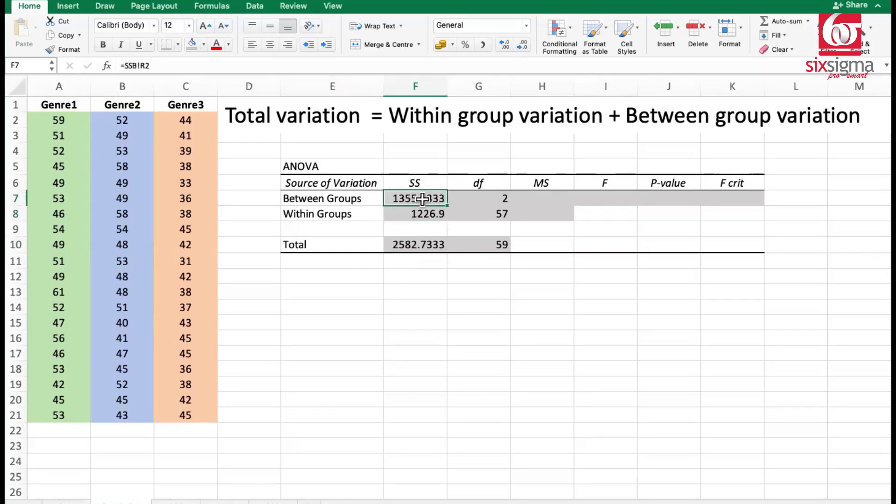
left_click(489, 249)
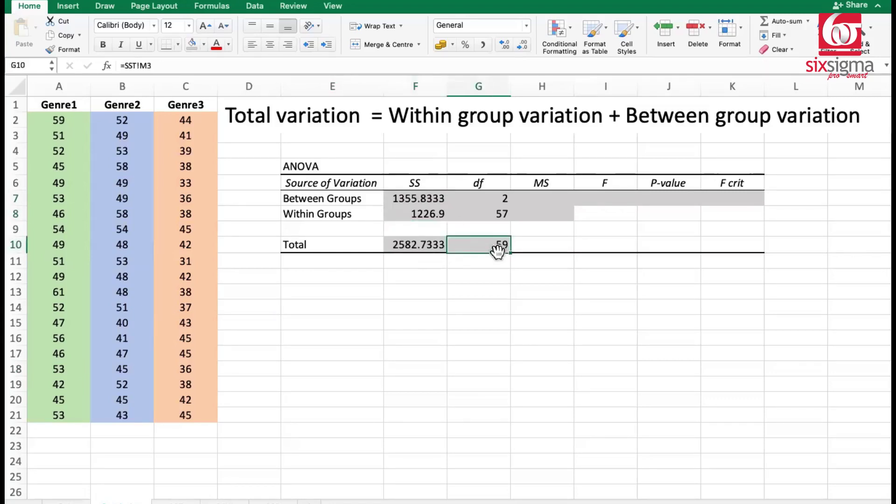
left_click(495, 213)
left_click(481, 199)
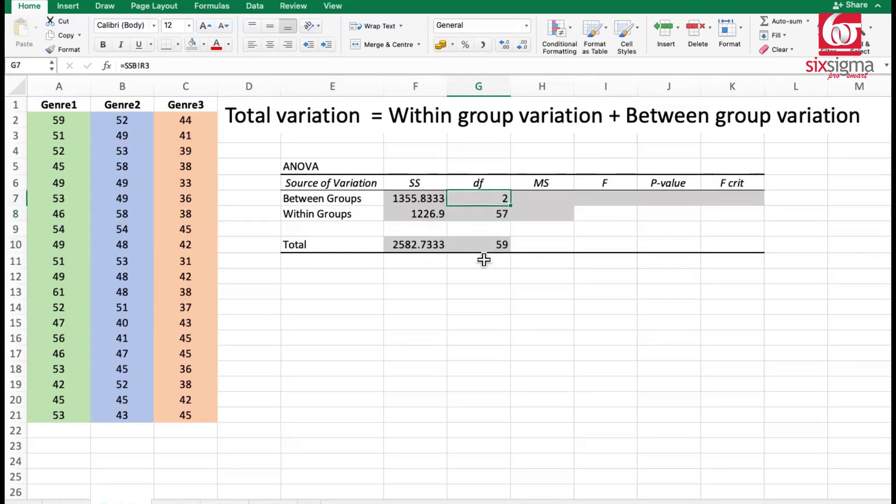
left_click(484, 244)
Enter =F7/G7 in H7 for a Between Groups MS of 677.91667
left_click(552, 195)
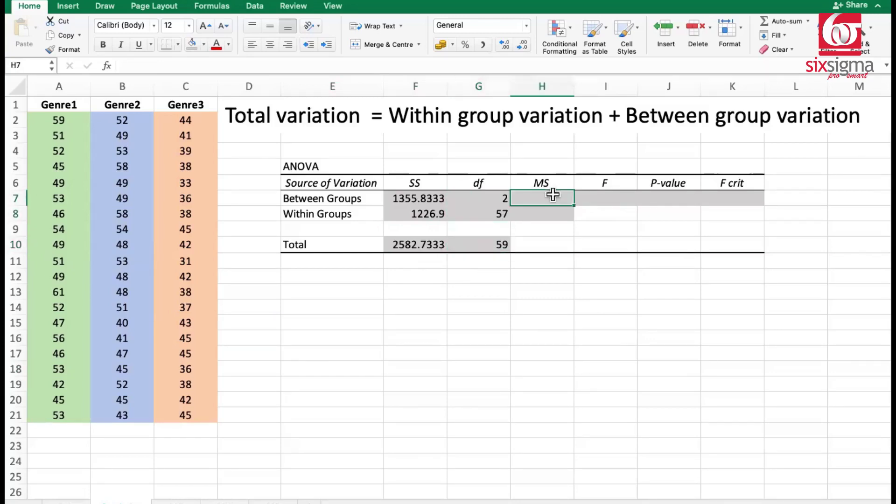
type("=")
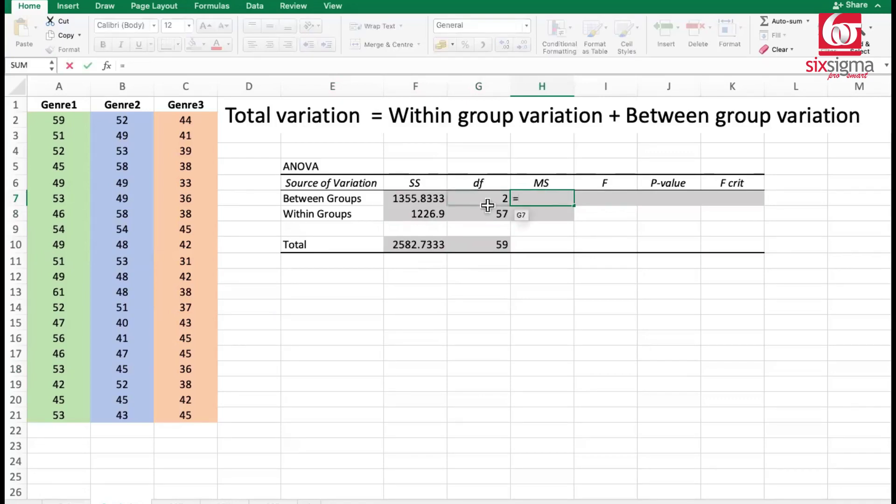
left_click(418, 198)
type("/")
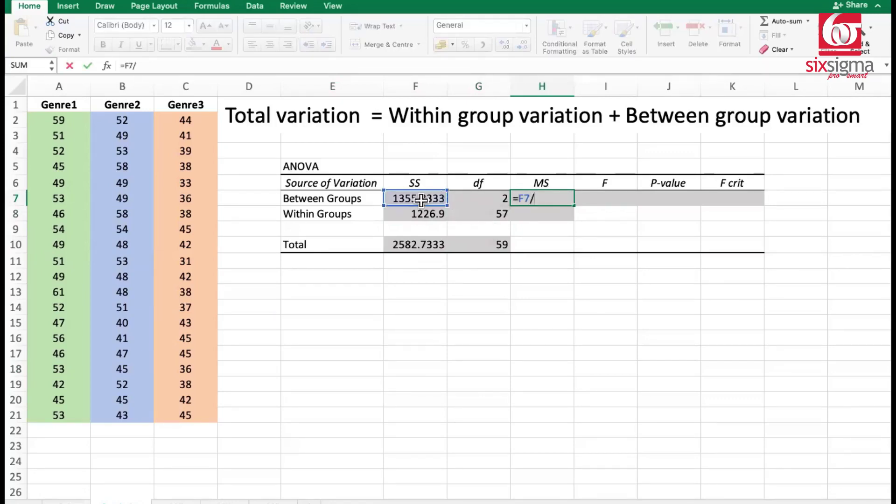
left_click(473, 198)
key("Return")
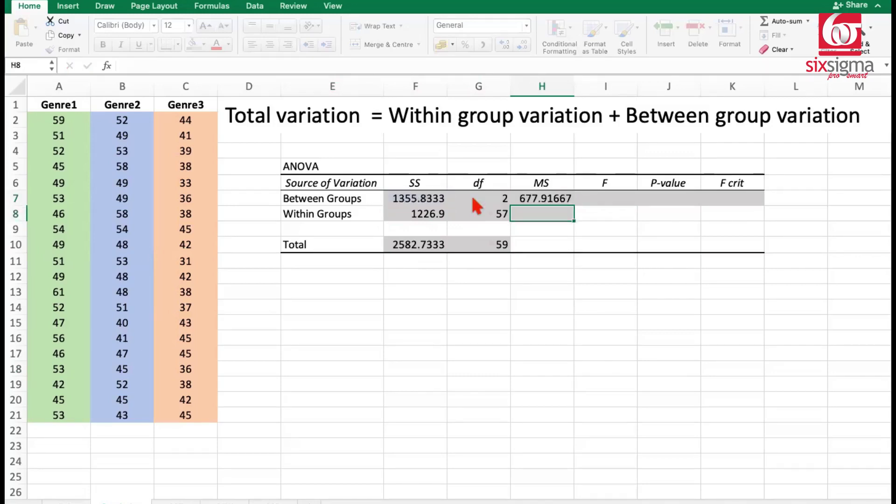
Enter =F8/G8 in H8 for a Within Groups MS of 21.524561
type("=")
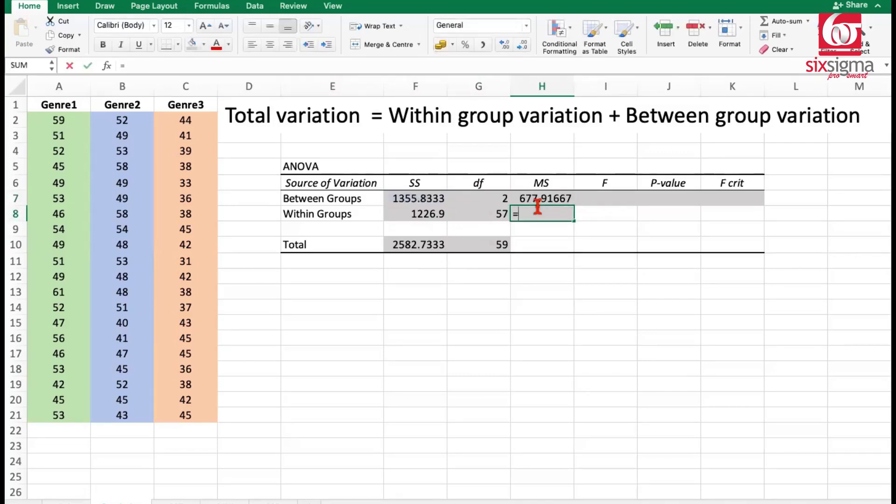
left_click(432, 215)
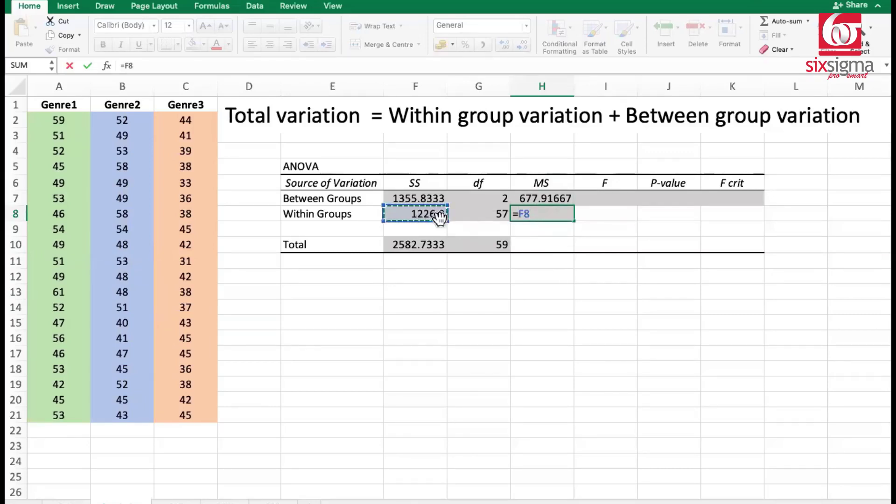
type("/")
left_click(483, 215)
key("Return")
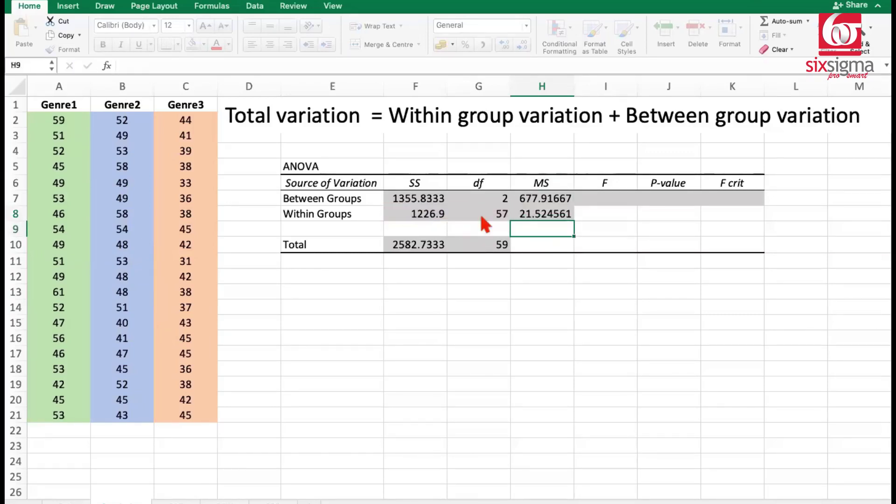
left_click(605, 198)
type("==")
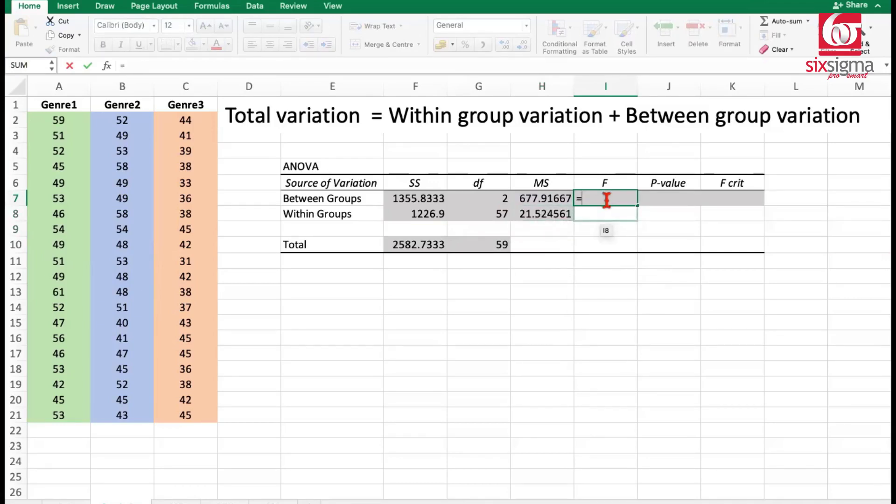
Divide H7 by H8 in I7 for an F statistic of 31.495028
left_click(542, 199)
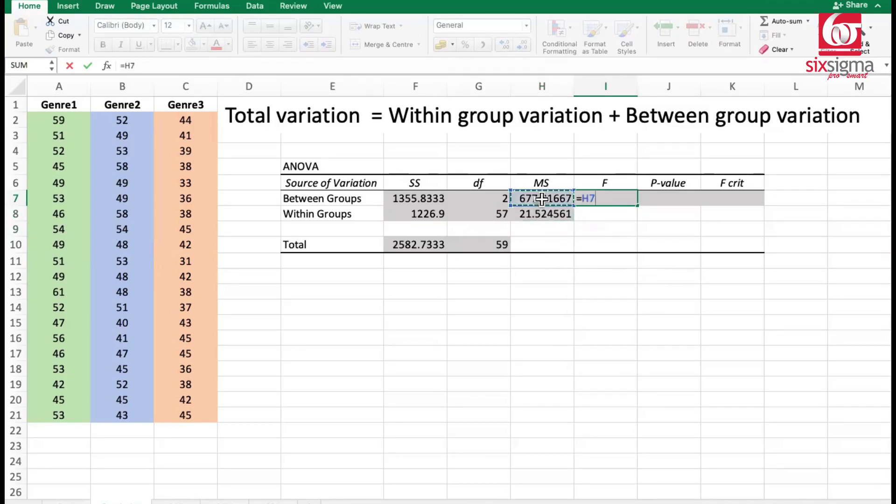
type("/")
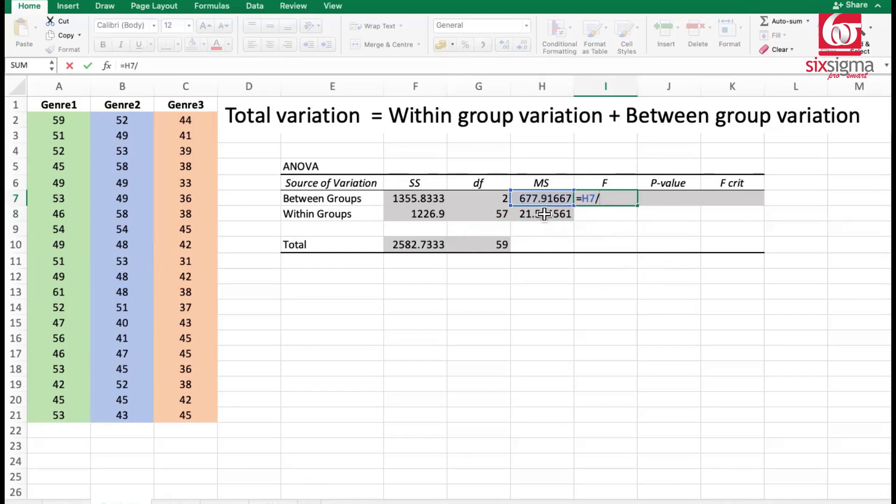
left_click(544, 214)
key("Return")
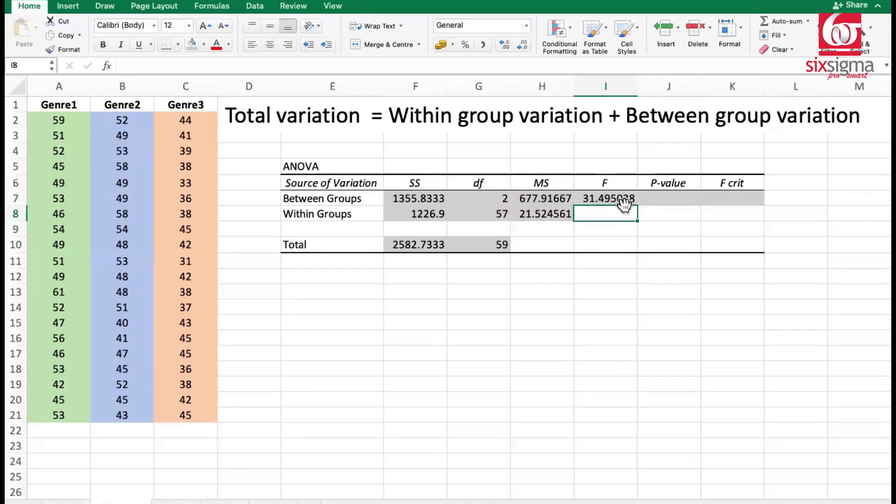
Enter =FDIST(I7,G7,G8) in J7 for the Between Groups P-value, giving 6.12059E-10
left_click(660, 201)
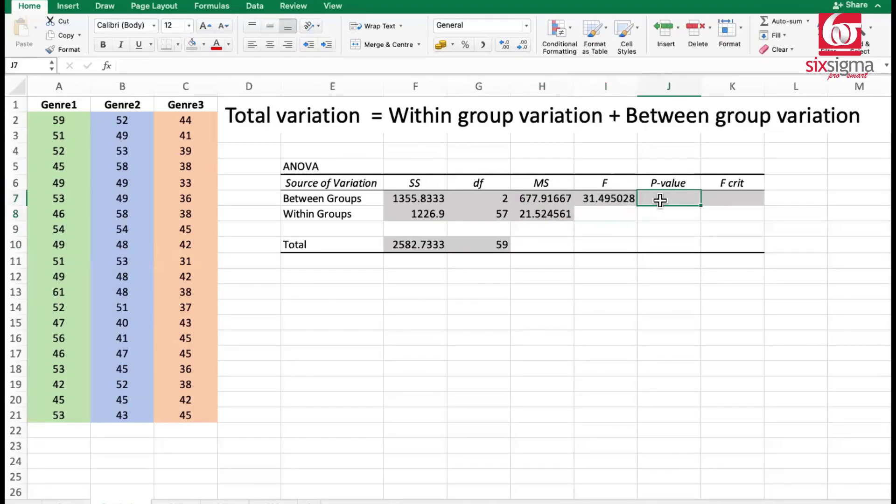
double_click(663, 200)
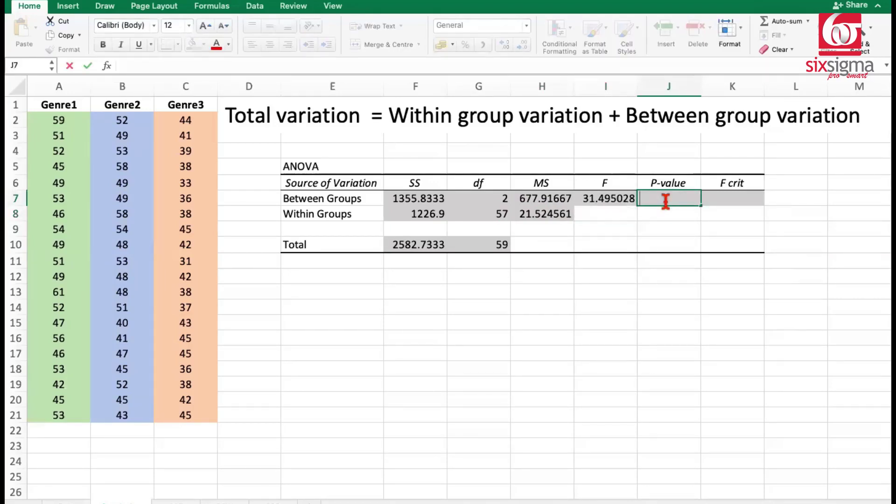
type("=fdis")
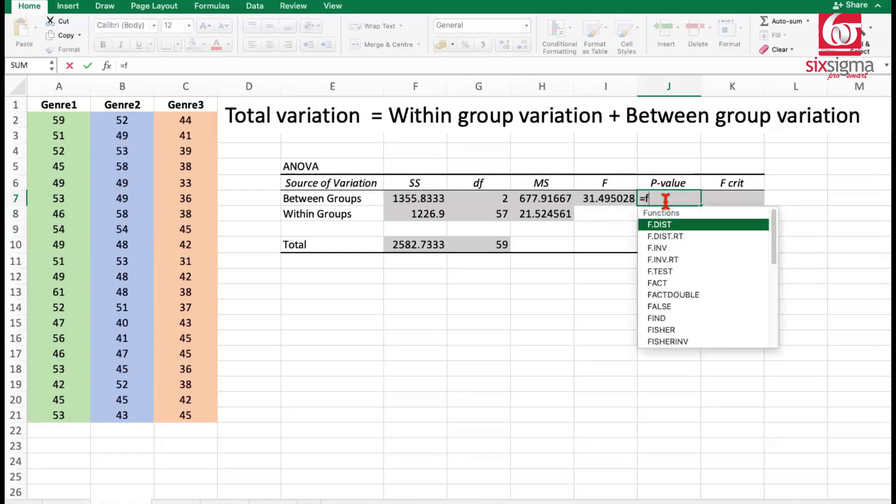
double_click(684, 224)
left_click(609, 201)
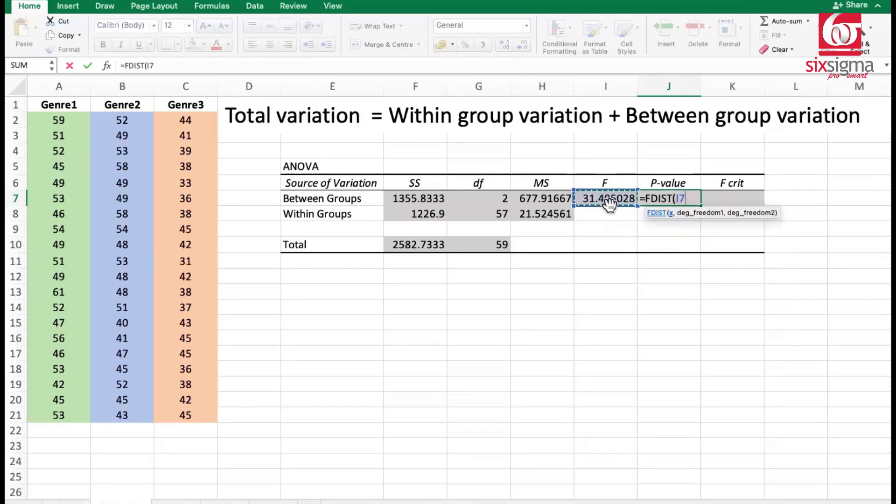
type(",")
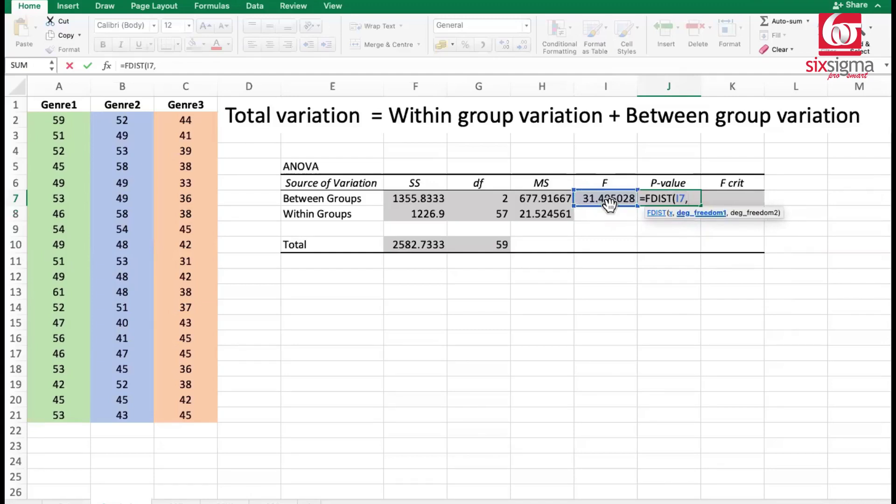
left_click(493, 201)
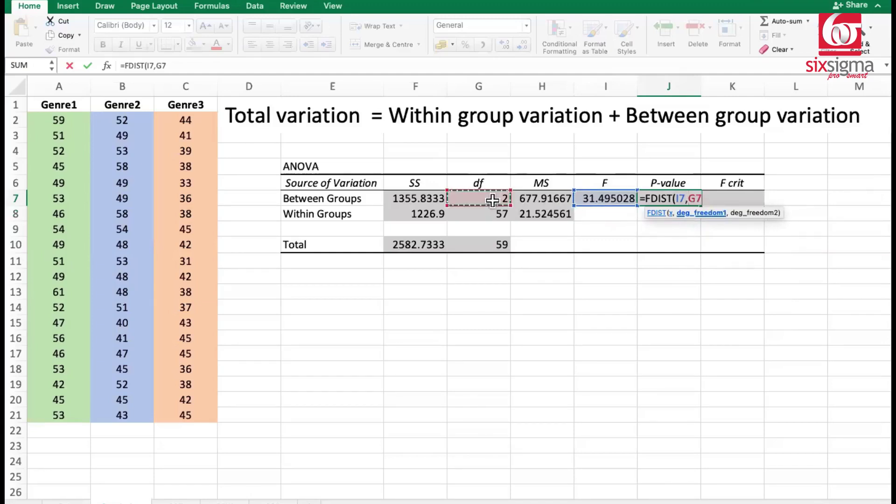
type(",")
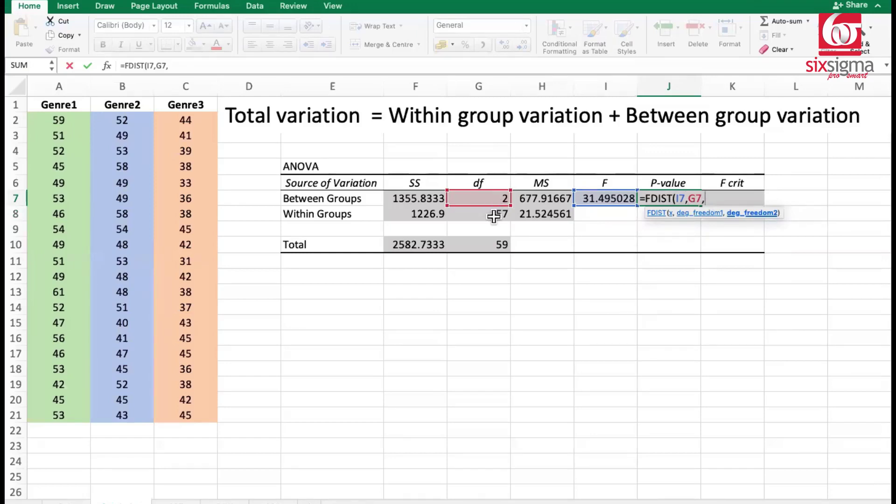
left_click(490, 215)
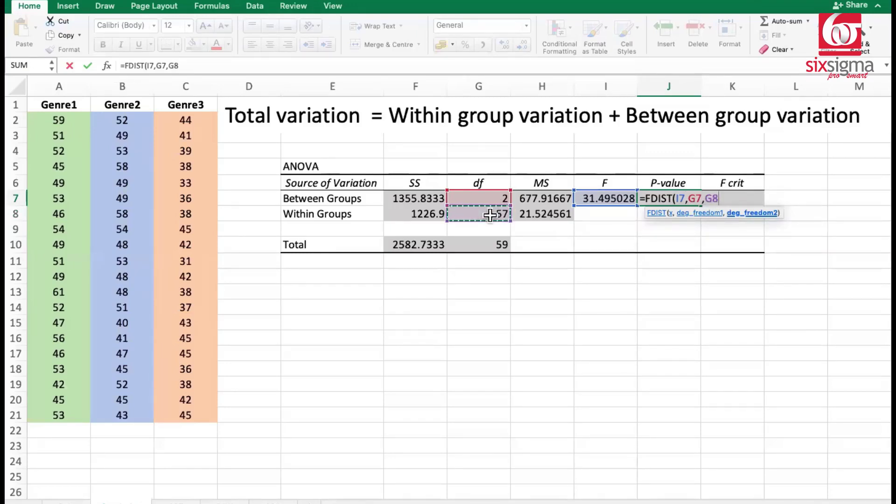
key("Return")
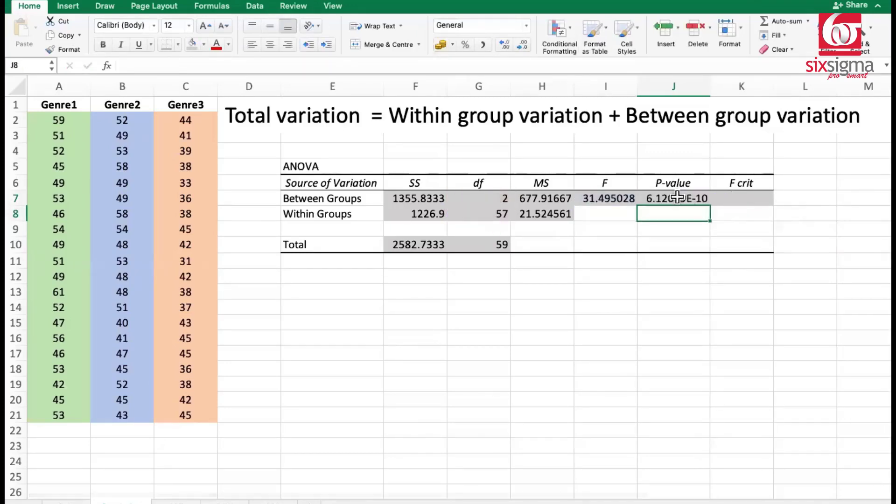
left_click(753, 199)
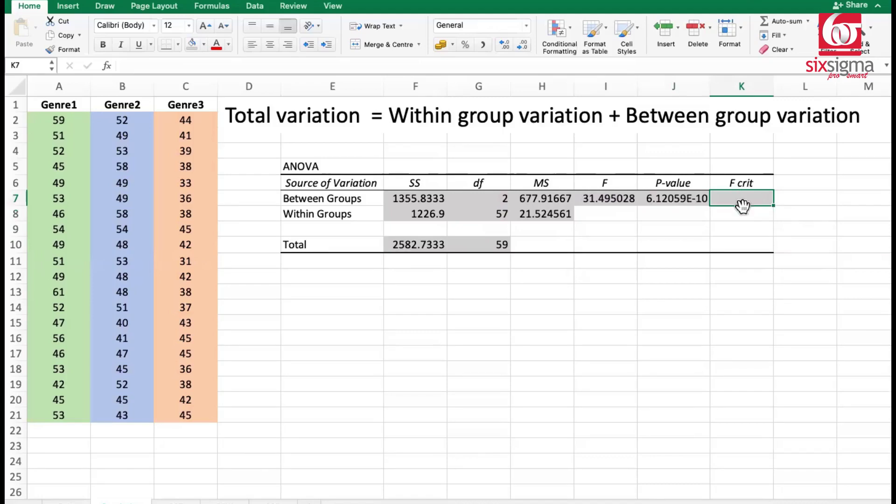
Enter =FINV(0.05,G7,G8) in K7 so F crit shows 3.1588427
type("=fi")
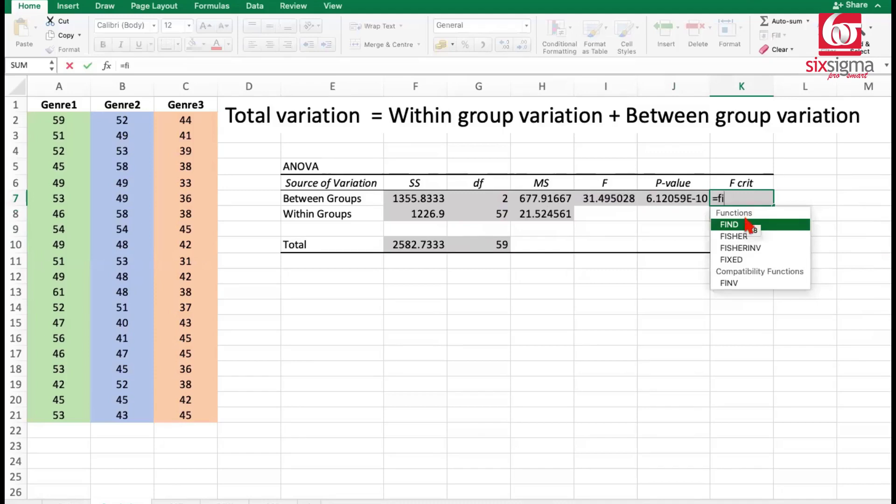
type("nv")
key("Tab")
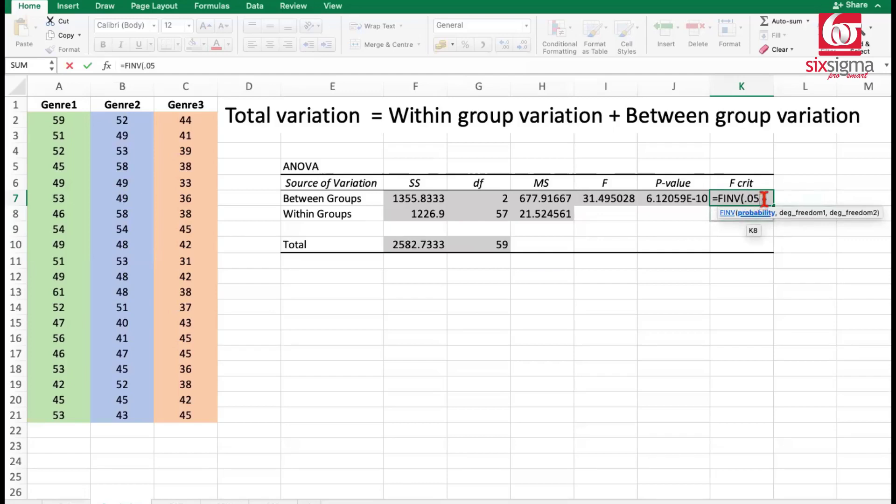
type(",")
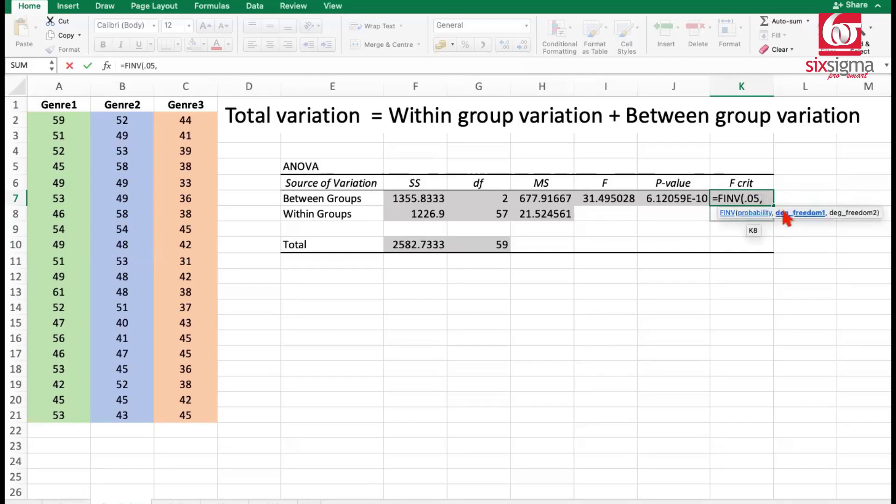
left_click(495, 196)
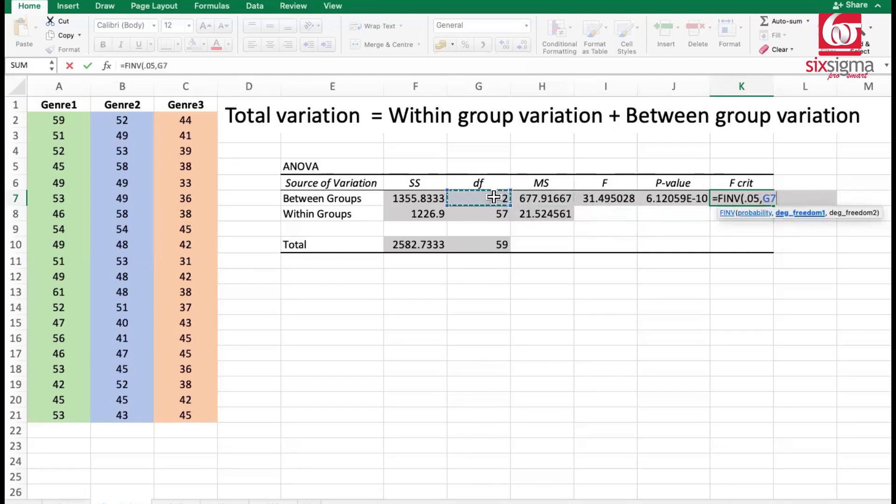
type(",")
left_click(483, 218)
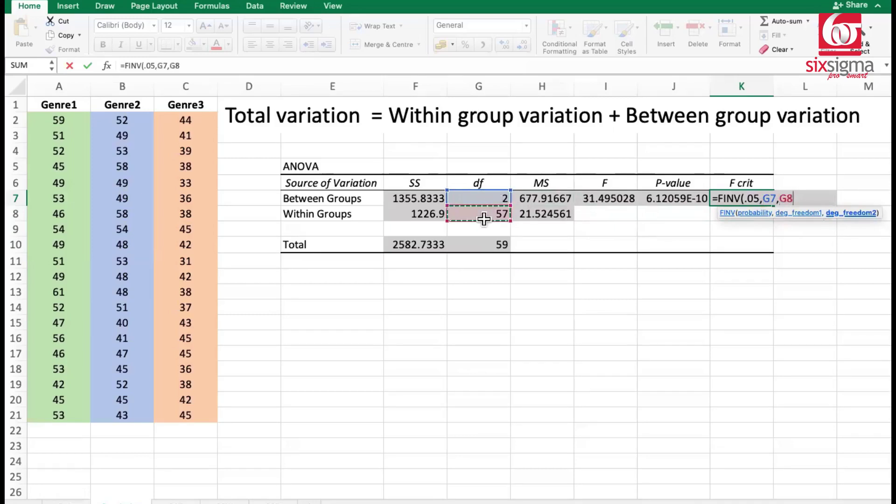
type(")")
key("Return")
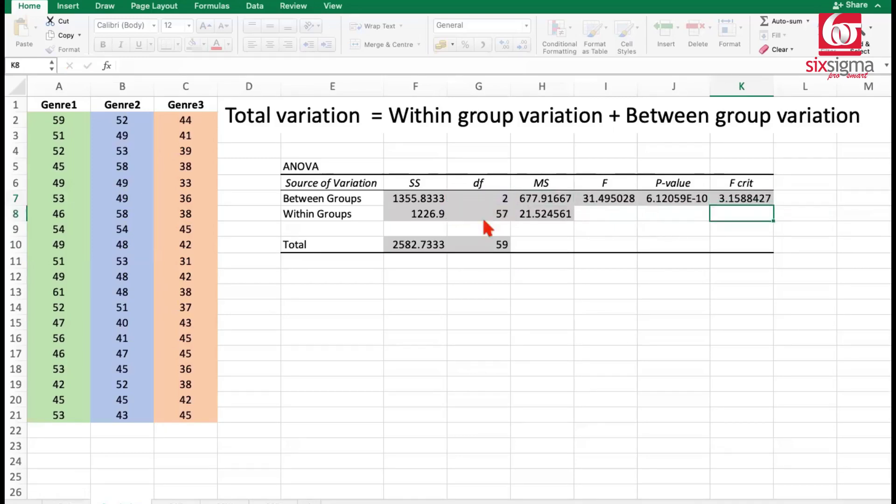
left_click(747, 200)
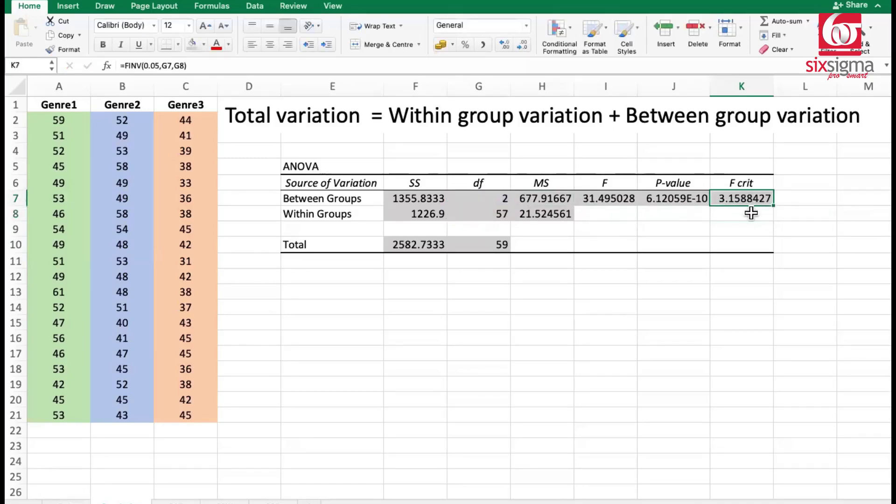